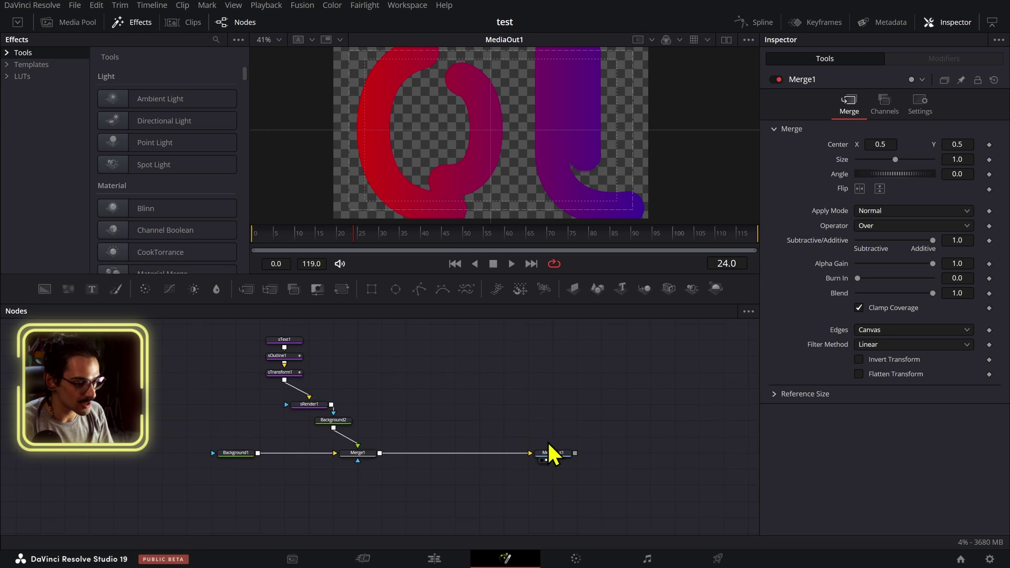
- Play back the finished OUTLINE text animation and examine the node chain that starts at sText1
key(space)
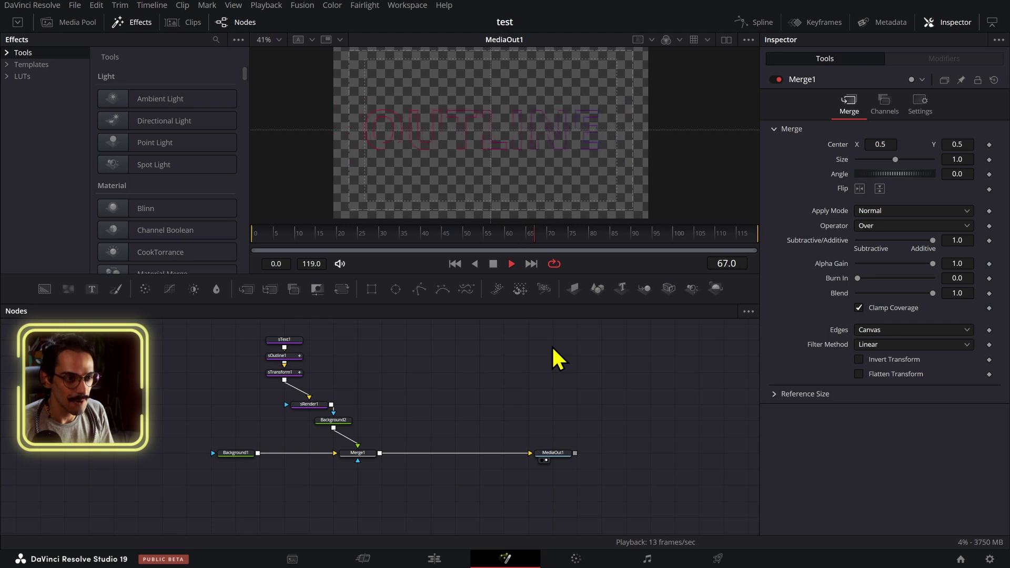
key(space)
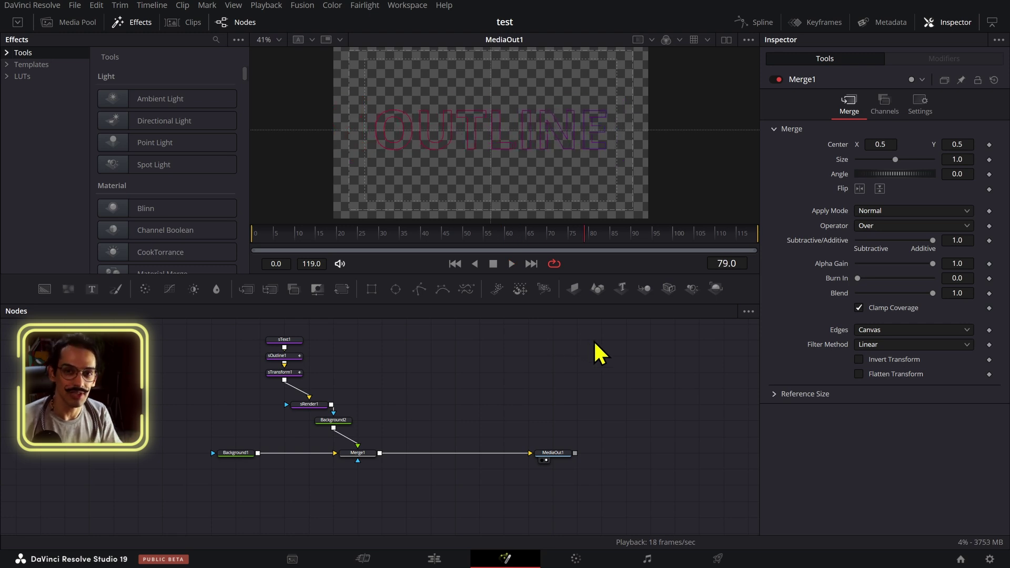
drag(375, 392, 354, 427)
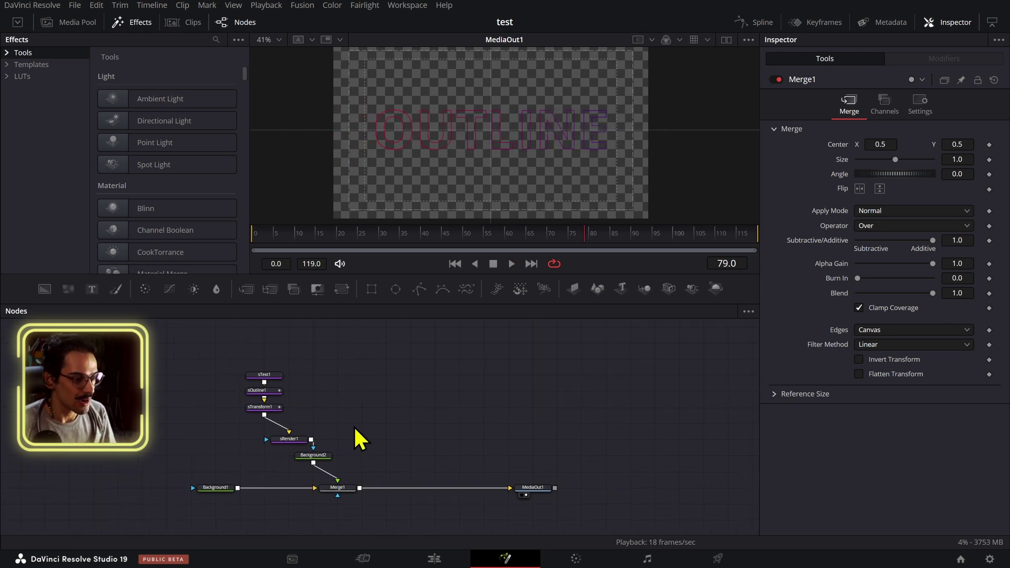
click(279, 377)
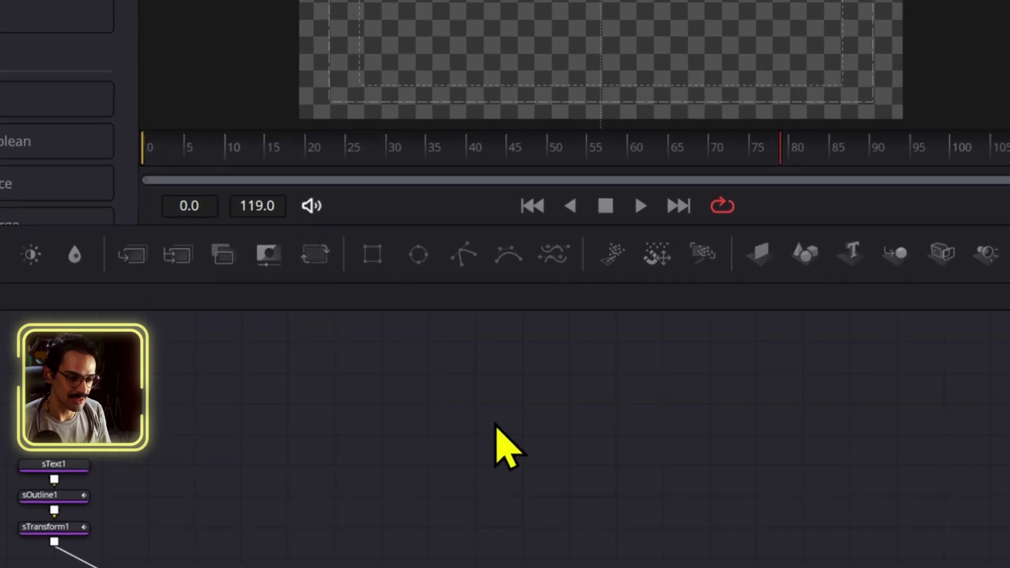
- Add a separate sText node in an empty area of the node graph and give it the text TEXT
key(shift+space)
text(stex)
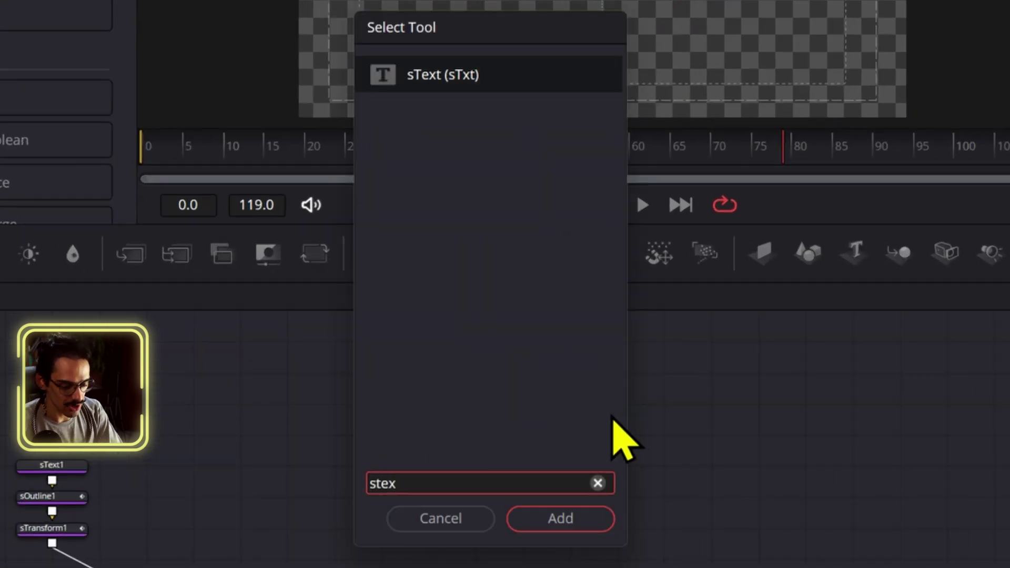
key(Return)
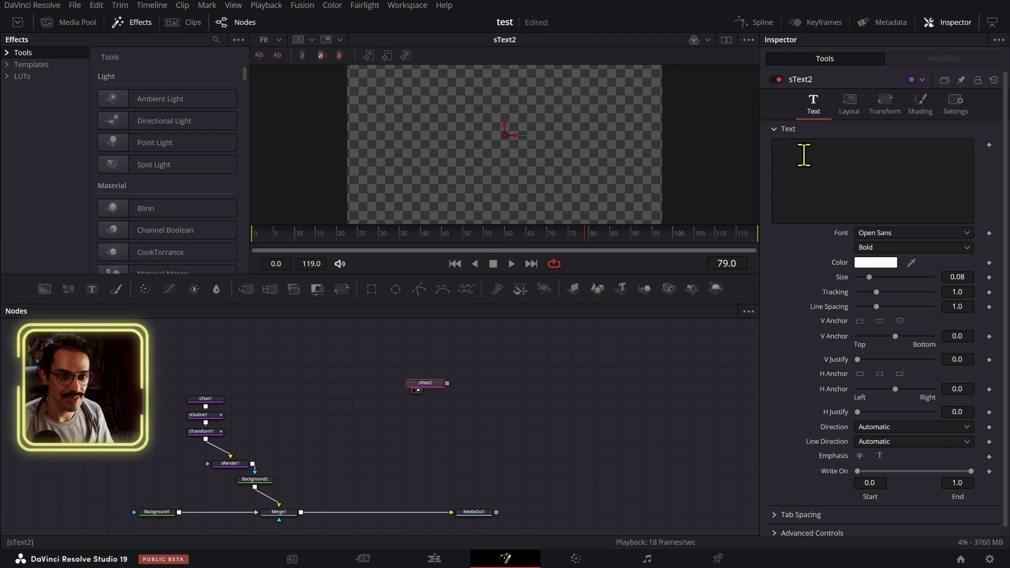
click(806, 155)
text(TE)
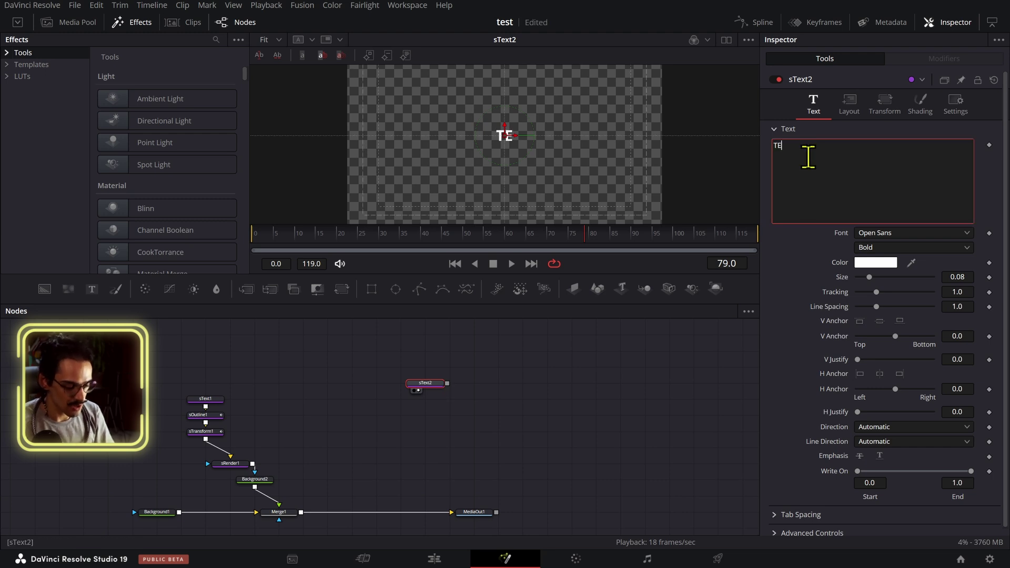
text(XT)
- Set the new text's size to 0.186 and its font to Bebas Kai
drag(958, 276, 999, 276)
click(924, 236)
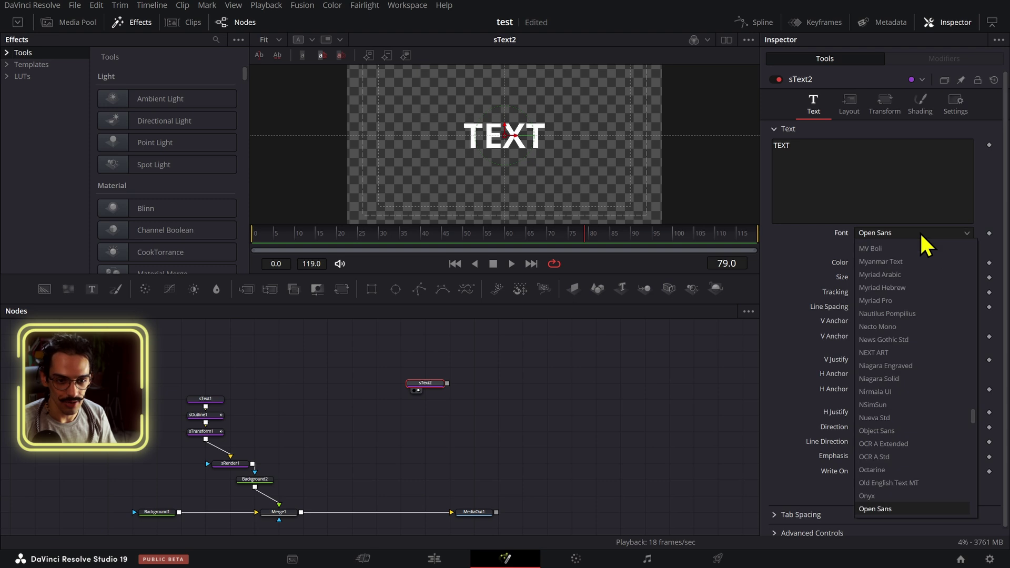
scroll(925, 248, down, 5)
click(901, 325)
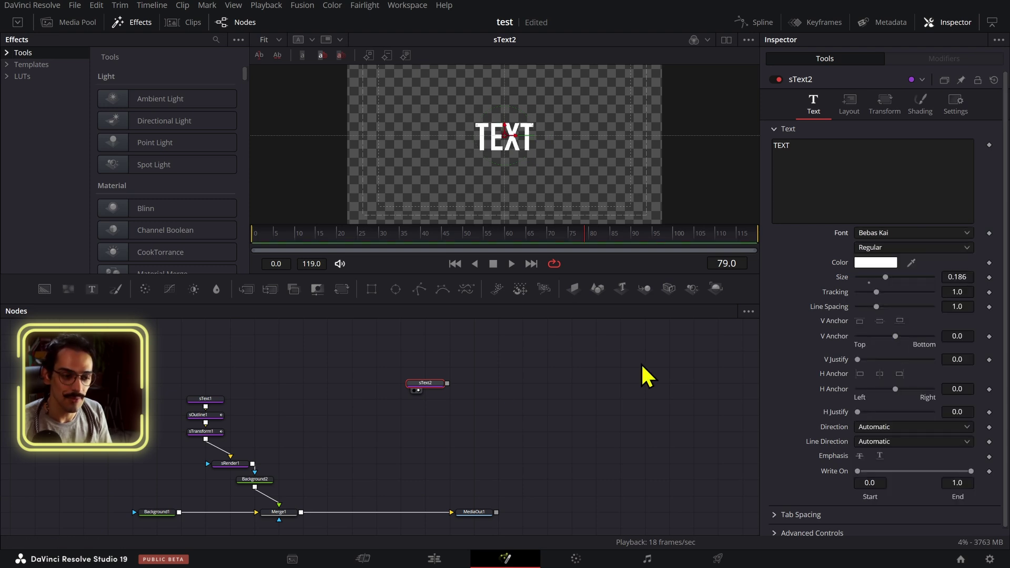
- Add an sOutline node connected after the sText2 node
key(shift+space)
text(stex)
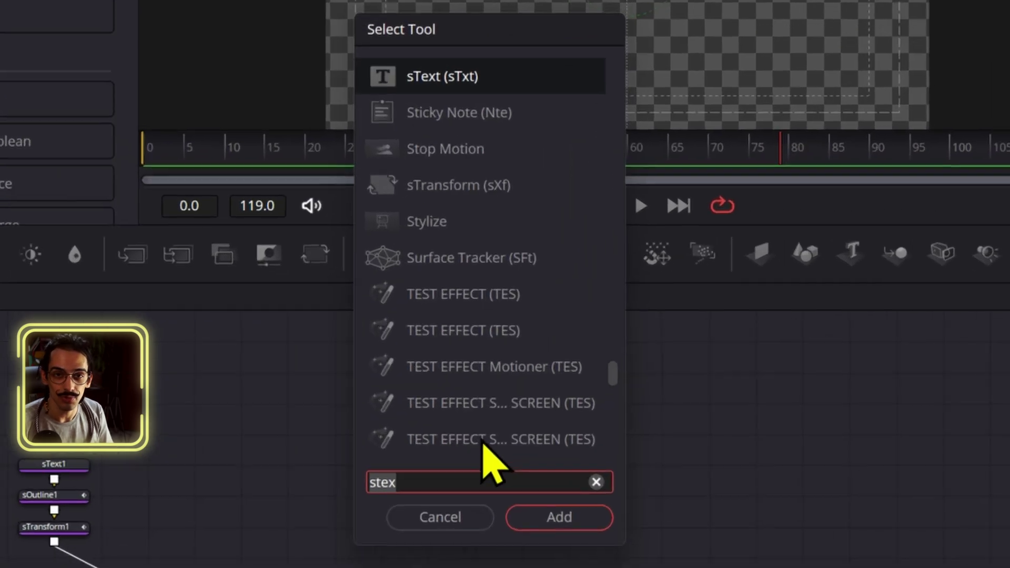
key(Return)
key(shift+space)
text(sou)
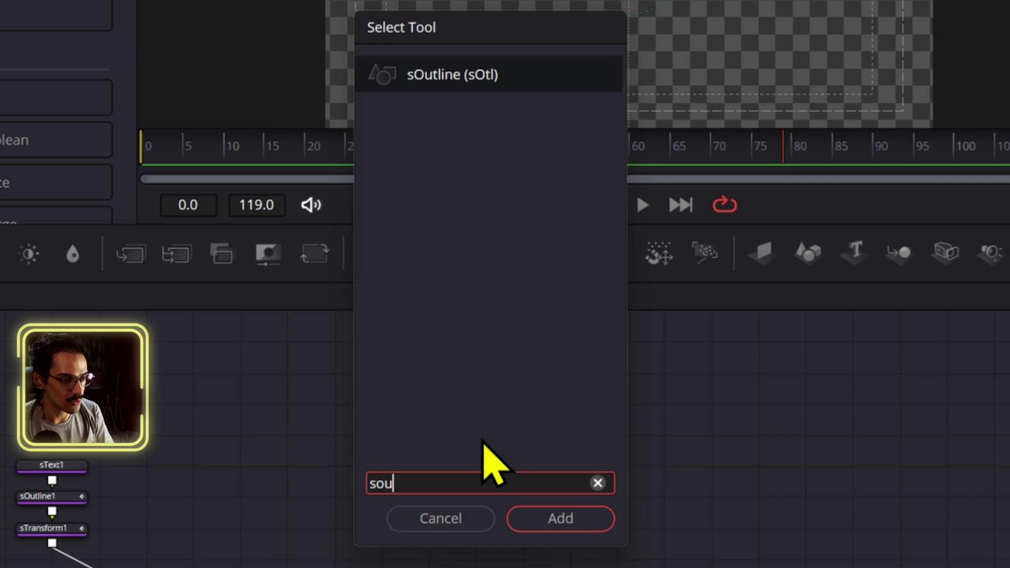
key(Return)
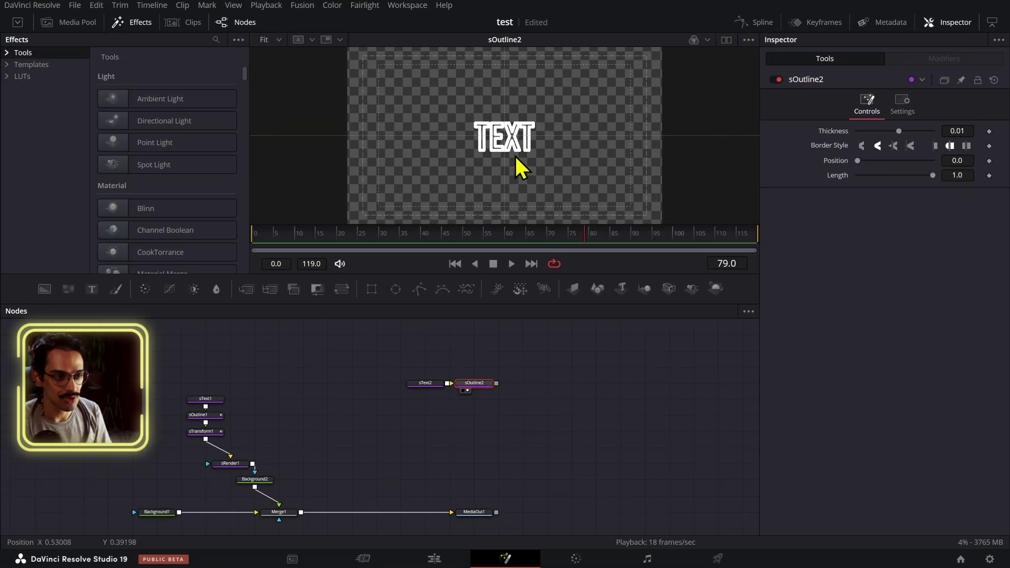
- Reduce the thickness of the sOutline2 outline to about 0.003
scroll(521, 169, up, 3)
scroll(508, 126, down, 4)
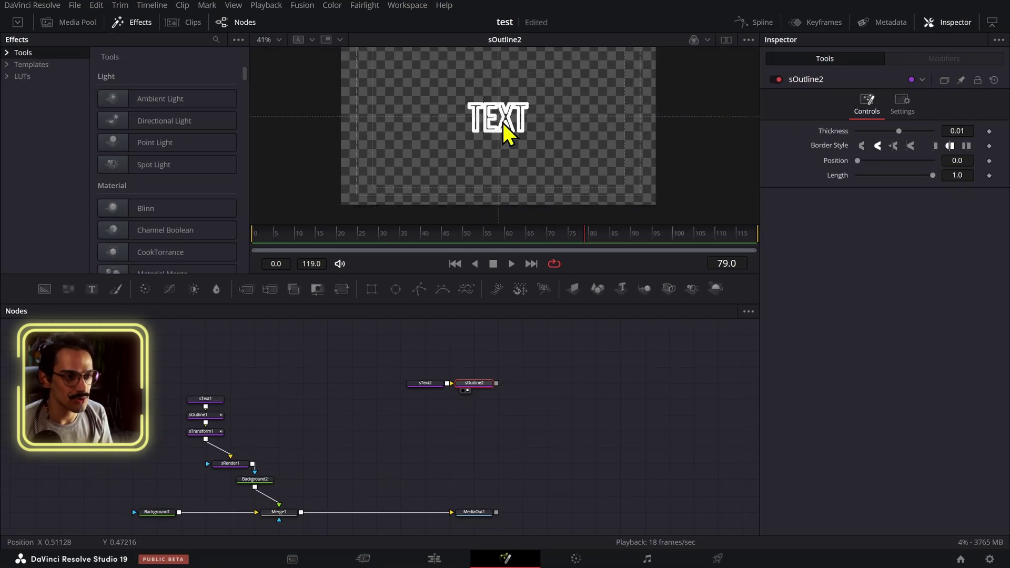
scroll(506, 133, up, 1)
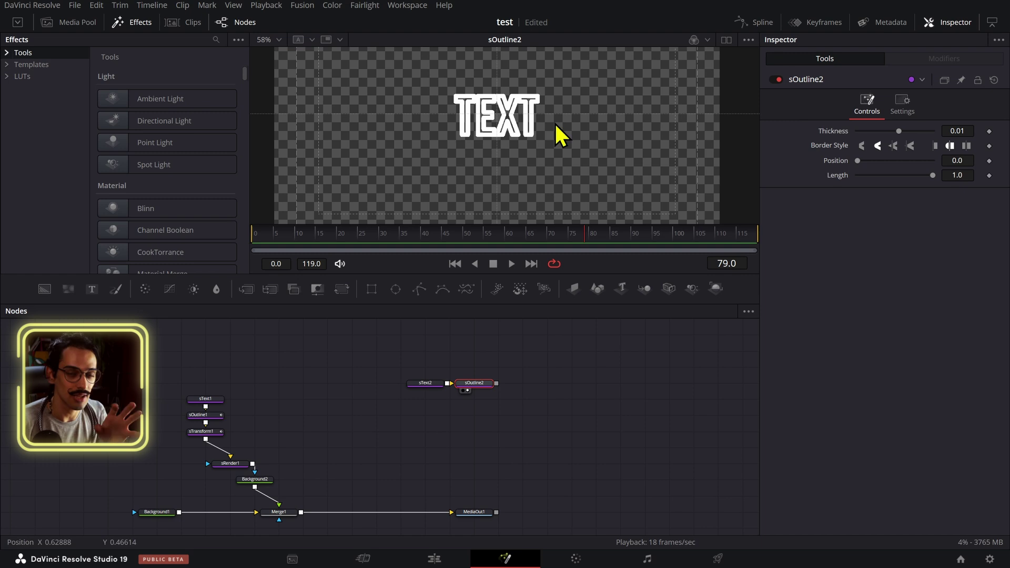
click(958, 131)
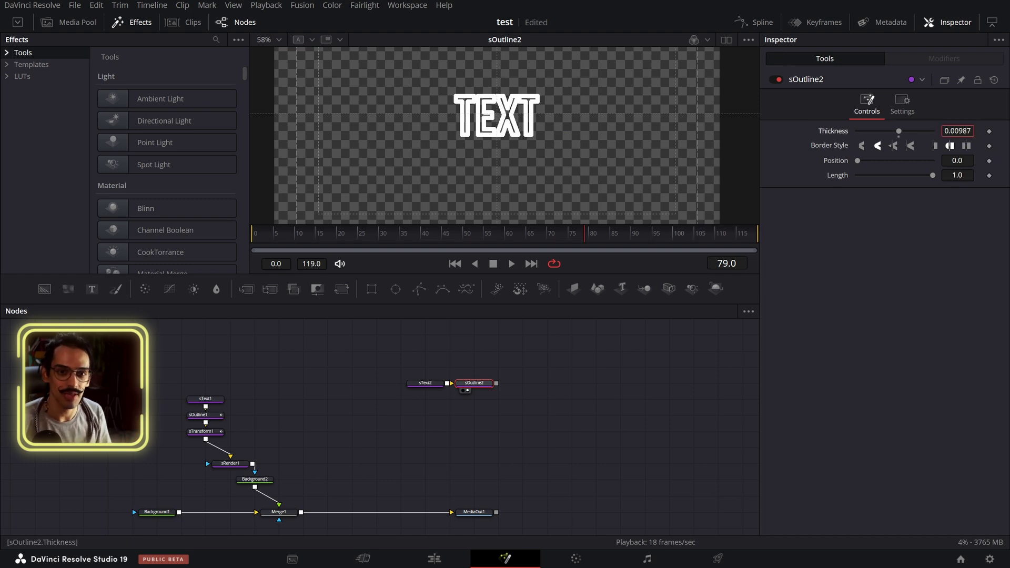
drag(957, 131, 952, 130)
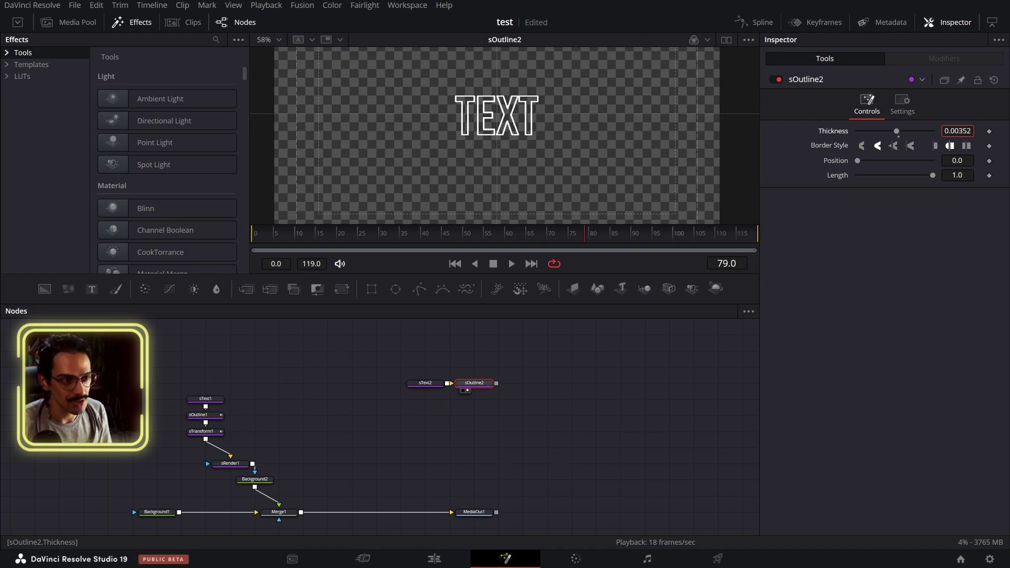
- Select the sText2 node and make the viewer taller above the node graph
click(411, 383)
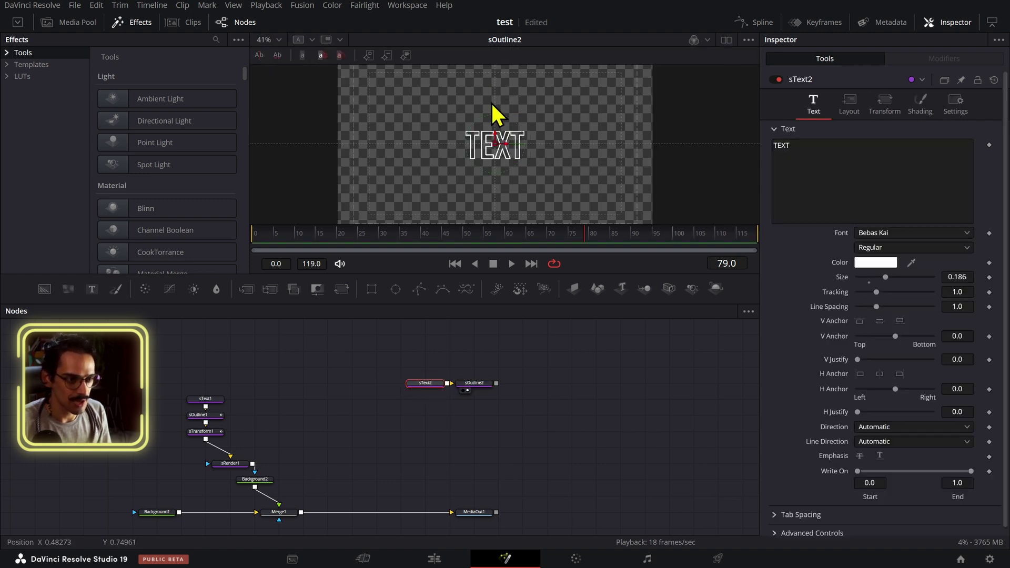
drag(559, 226, 557, 274)
scroll(470, 489, up, 2)
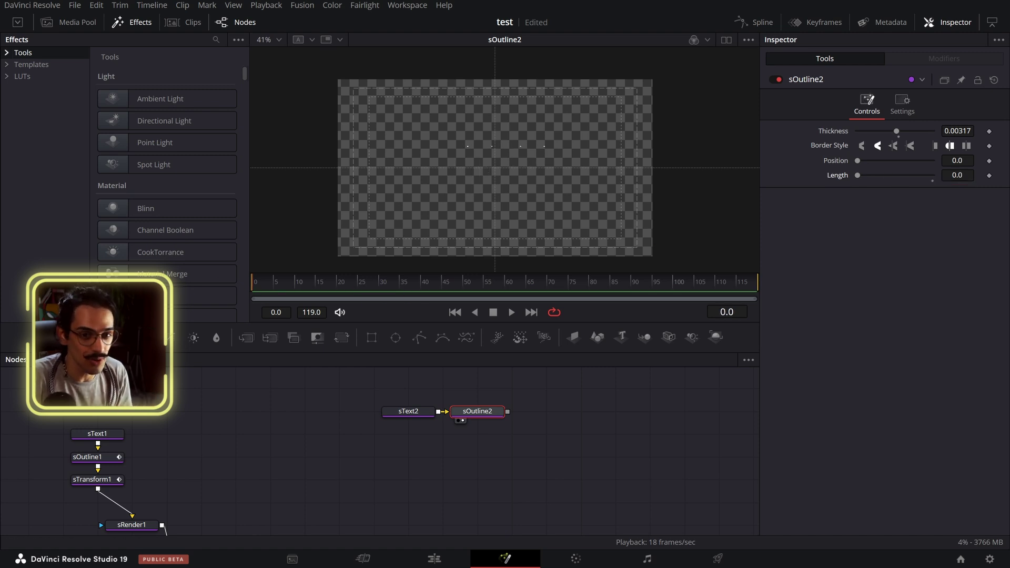
- Keyframe the sOutline2 Length at 0.0 on frame 0 and at 1.0 on frame 24
click(989, 176)
click(734, 313)
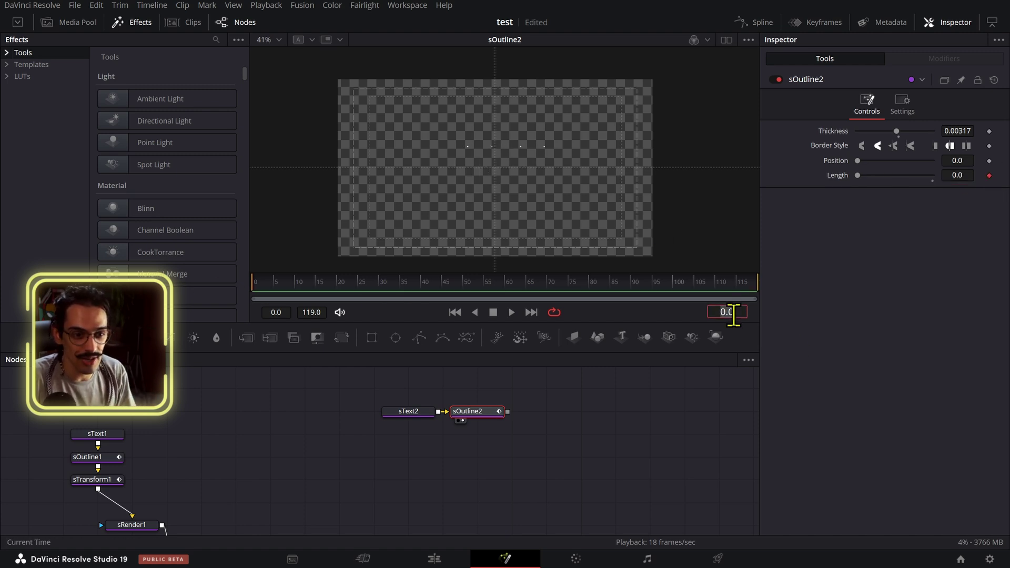
click(932, 180)
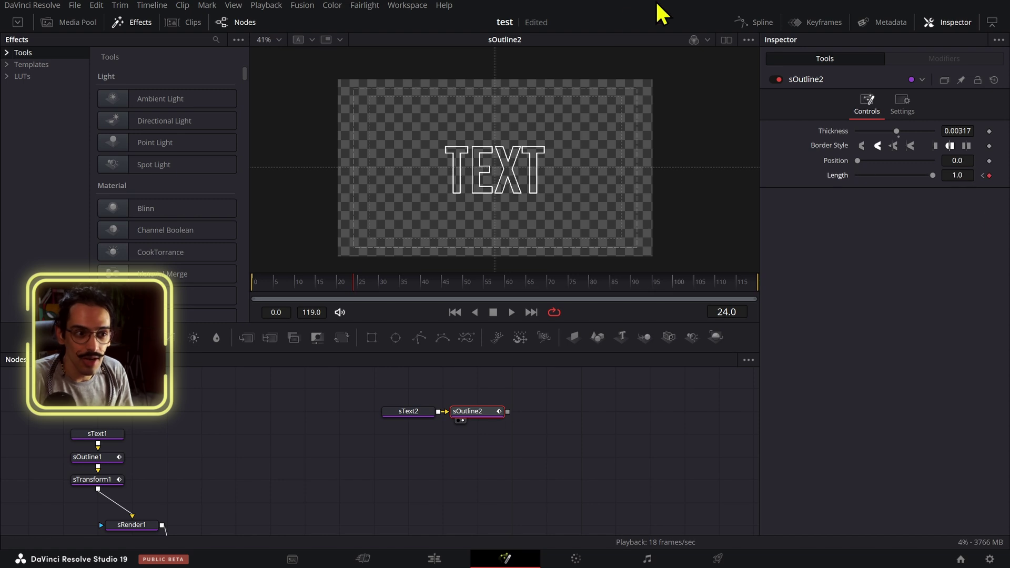
- Ease the sOutline2 Length curve between both keyframes in the Spline editor, with ease in 100.0 and ease out 99.7
click(759, 28)
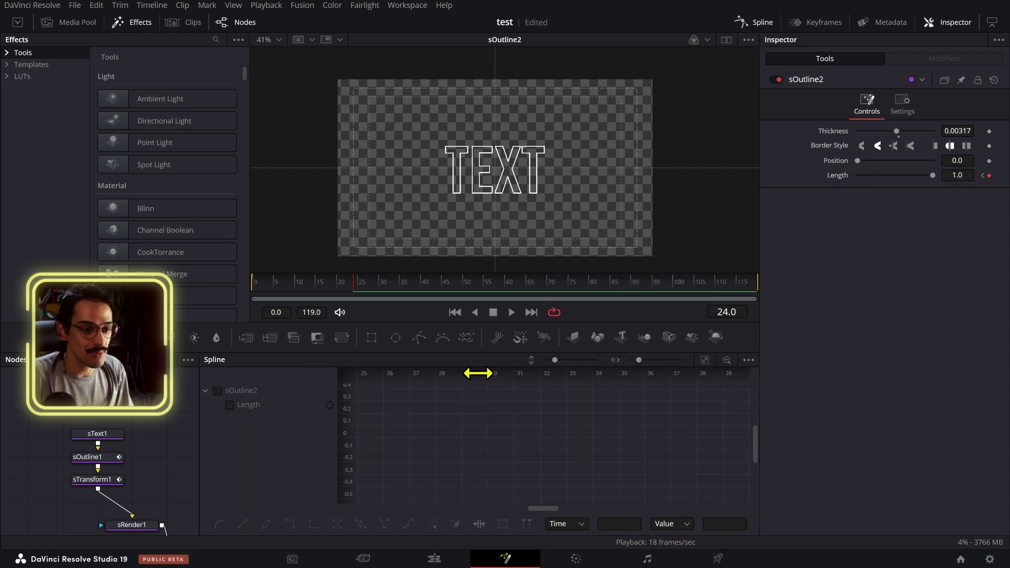
click(253, 391)
click(706, 361)
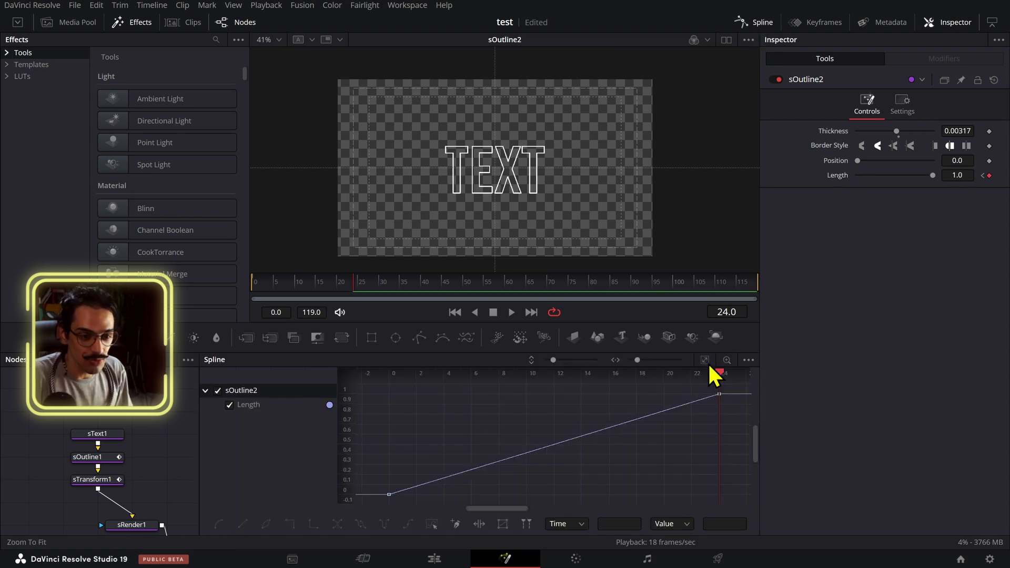
key(ctrl+a)
key(f)
key(t)
drag(622, 376, 743, 374)
- Play back the eased outline animation, scrub to frame 9 and close the Spline editor
key(space)
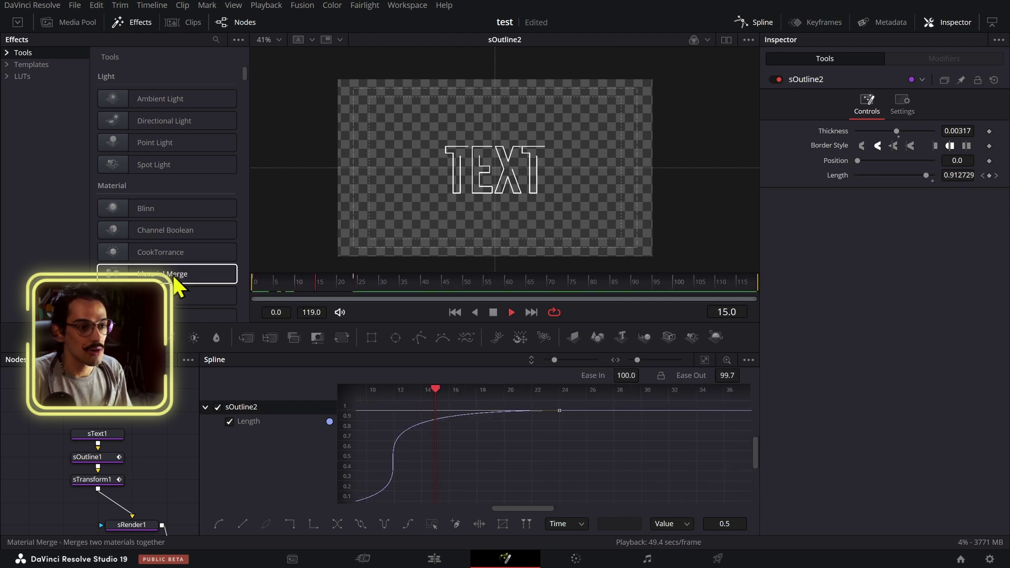
drag(348, 283, 292, 282)
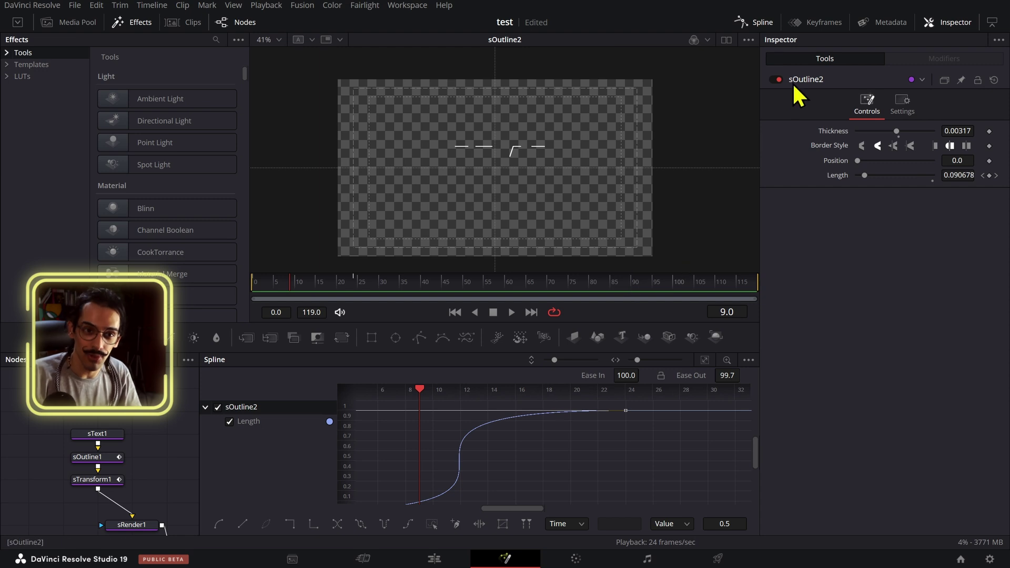
click(756, 22)
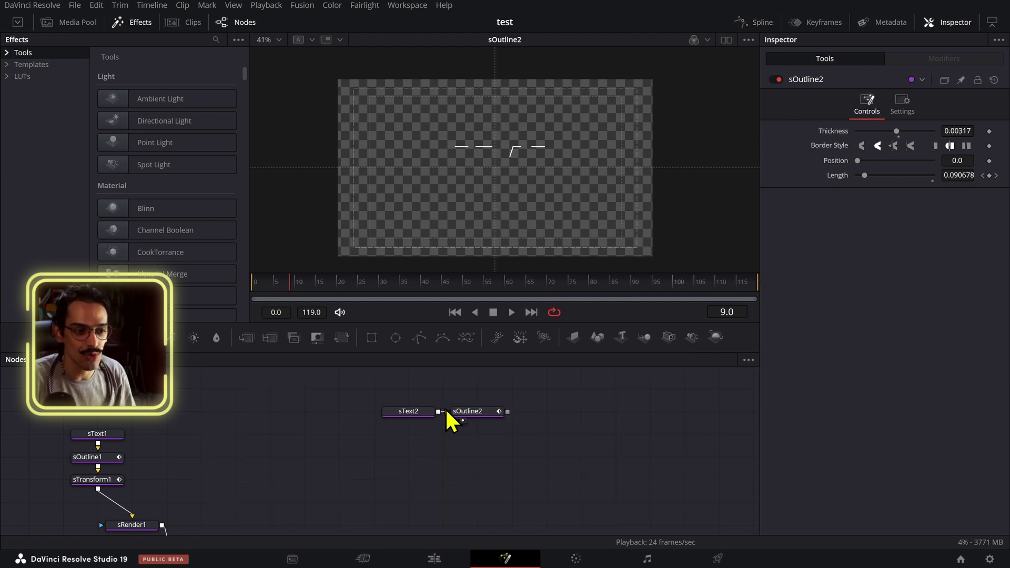
click(410, 414)
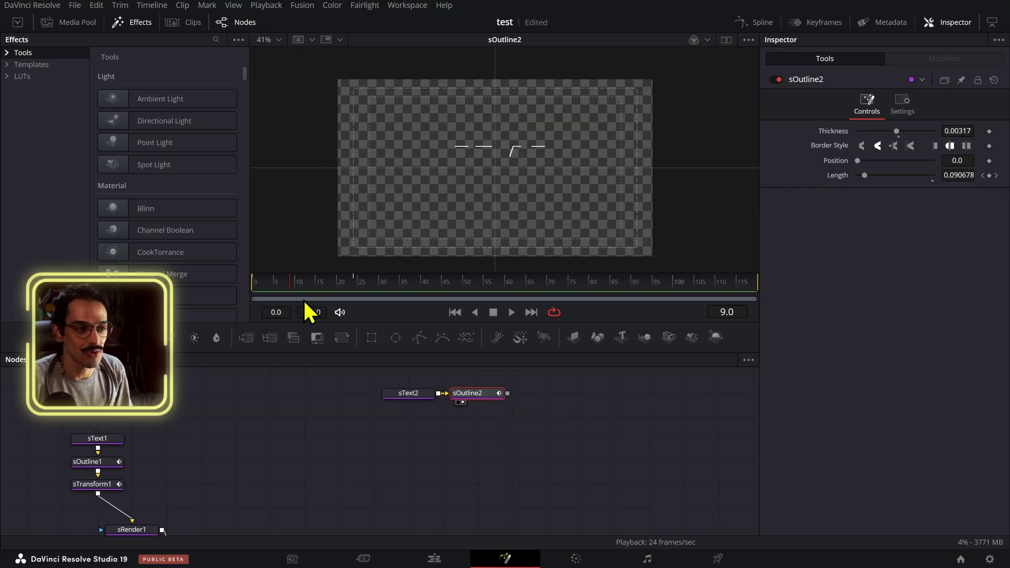
- Return to frame 0 and paste three copies of the sText2 and sOutline2 node pair below the original
drag(304, 301, 244, 280)
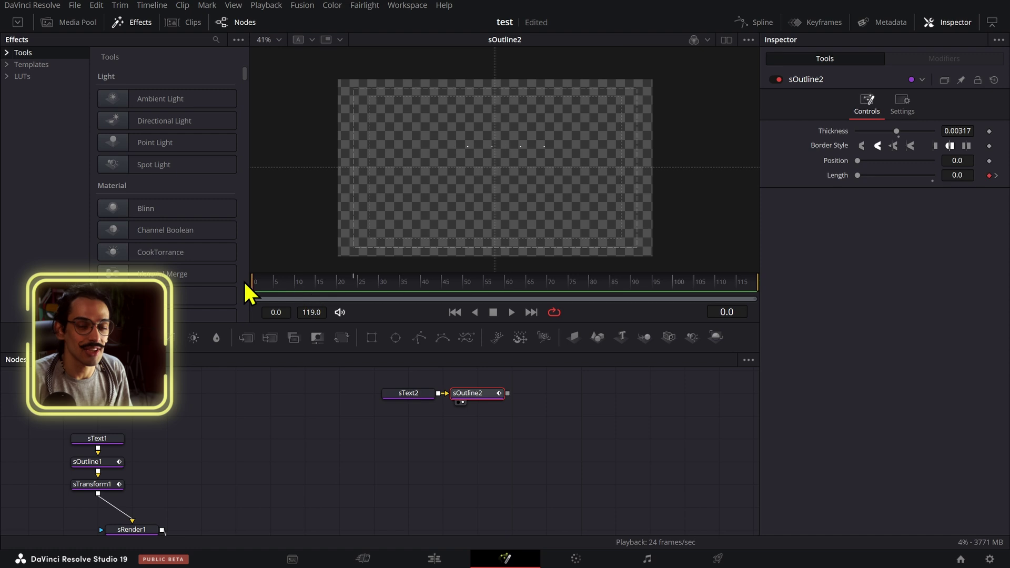
click(422, 393)
ctrl+click(469, 394)
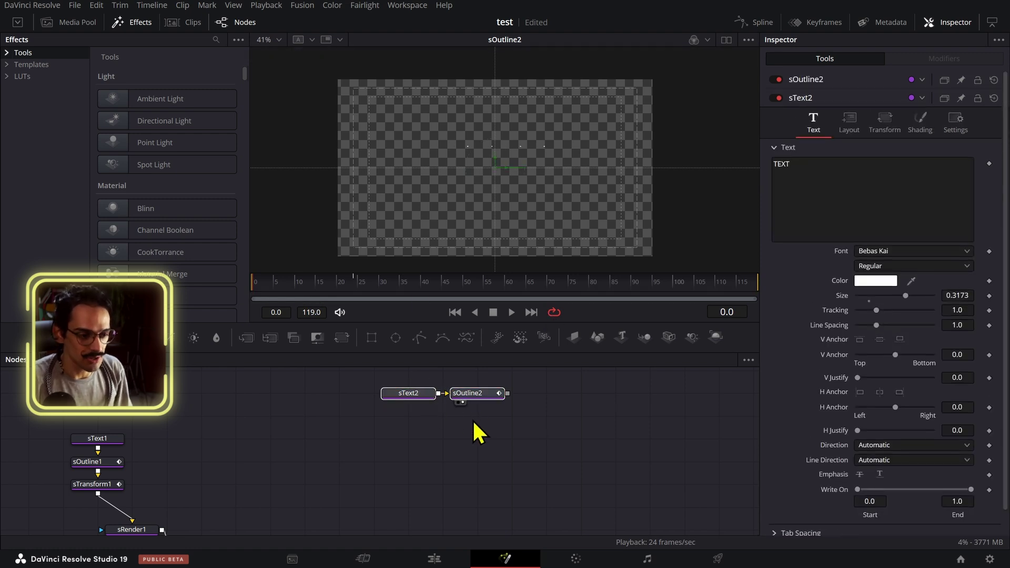
key(ctrl+c)
key(ctrl+v)
key(ctrl+v)
key(ctrl+v)
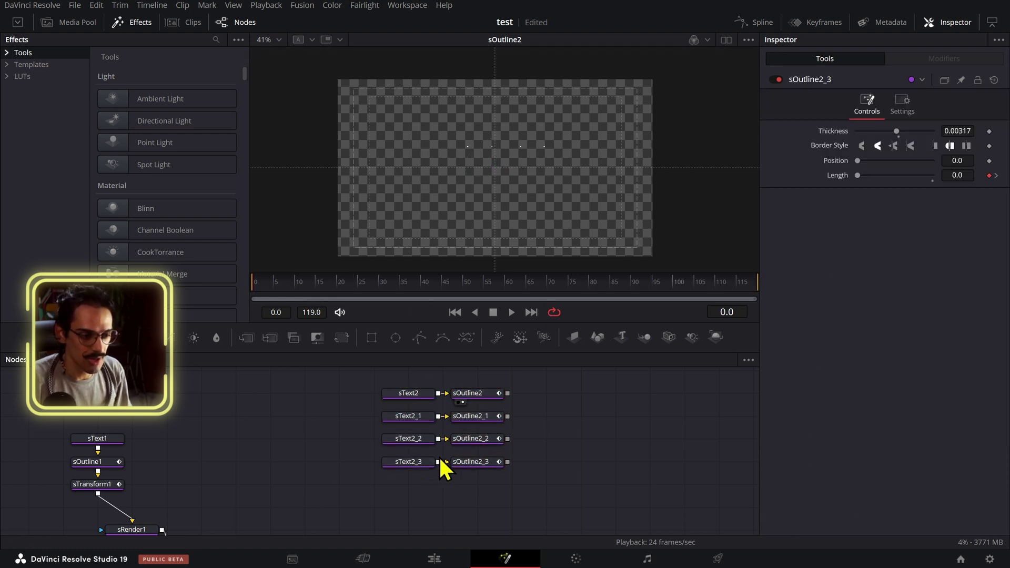
click(492, 395)
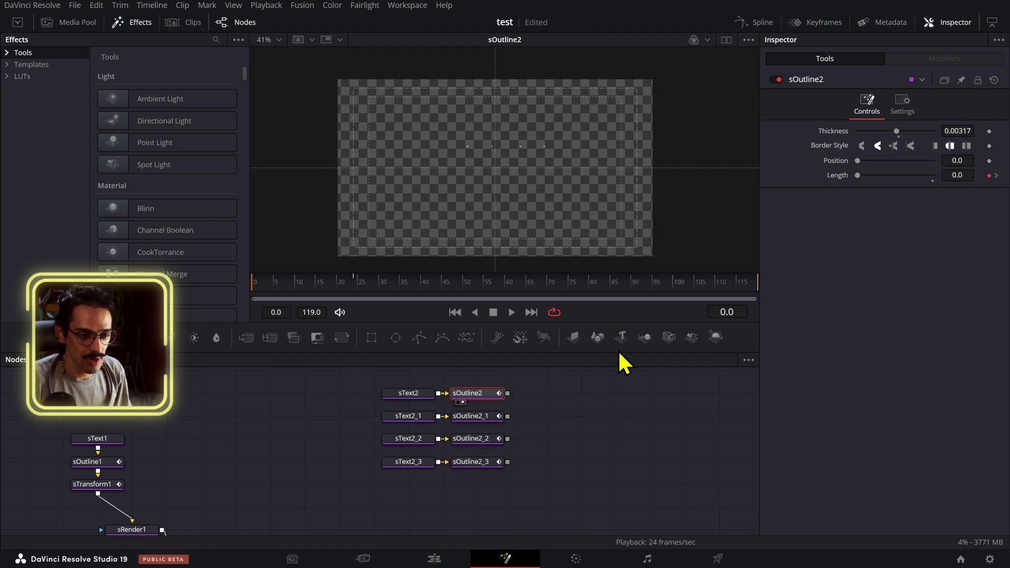
click(716, 338)
click(500, 417)
click(539, 395)
key(Delete)
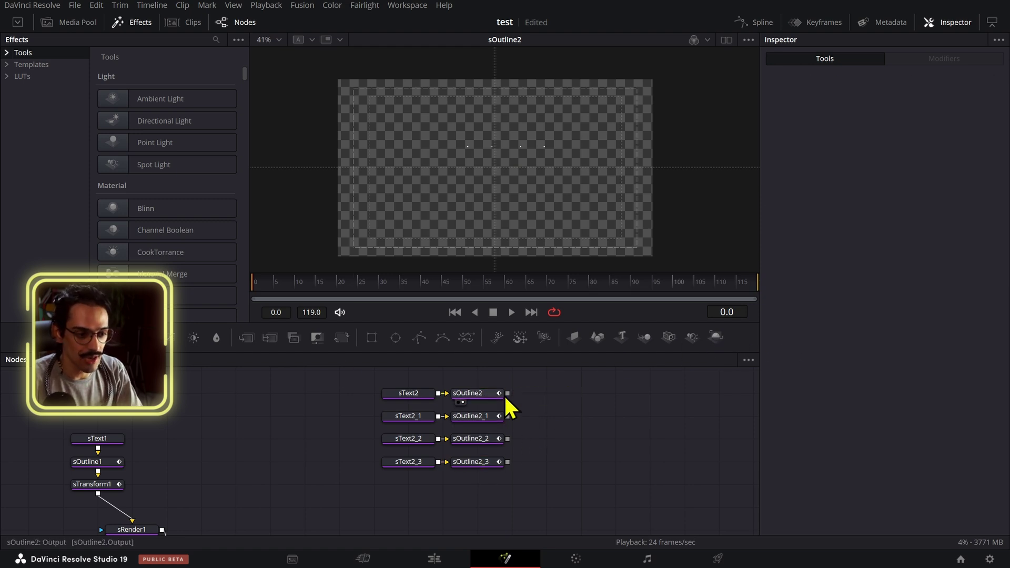
- Add an sRender node after the sOutline2 node
click(505, 396)
key(shift+space)
text(sren)
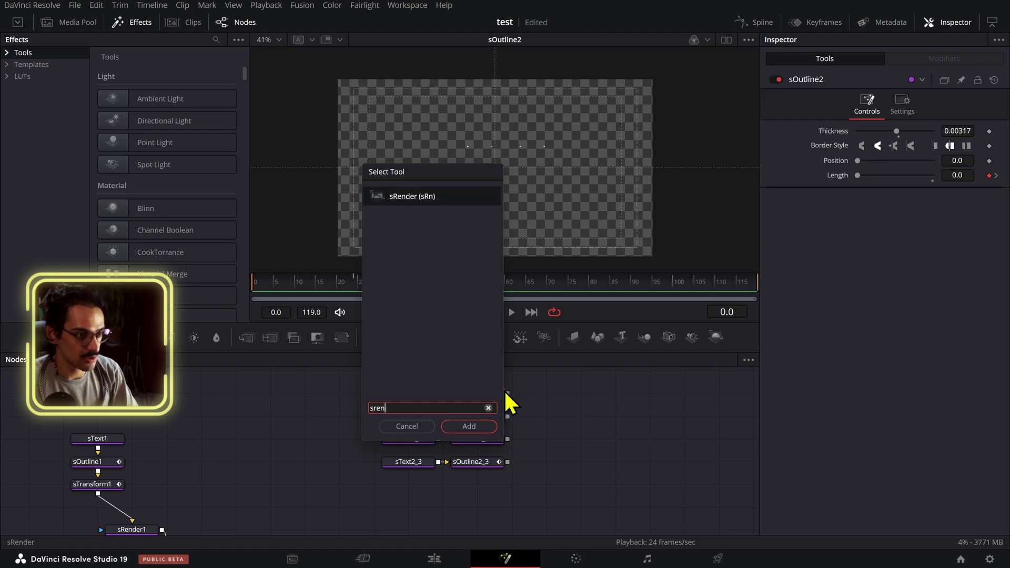
key(Return)
- Paste a copy of the sRender node after each of the three duplicated sOutline nodes
click(485, 416)
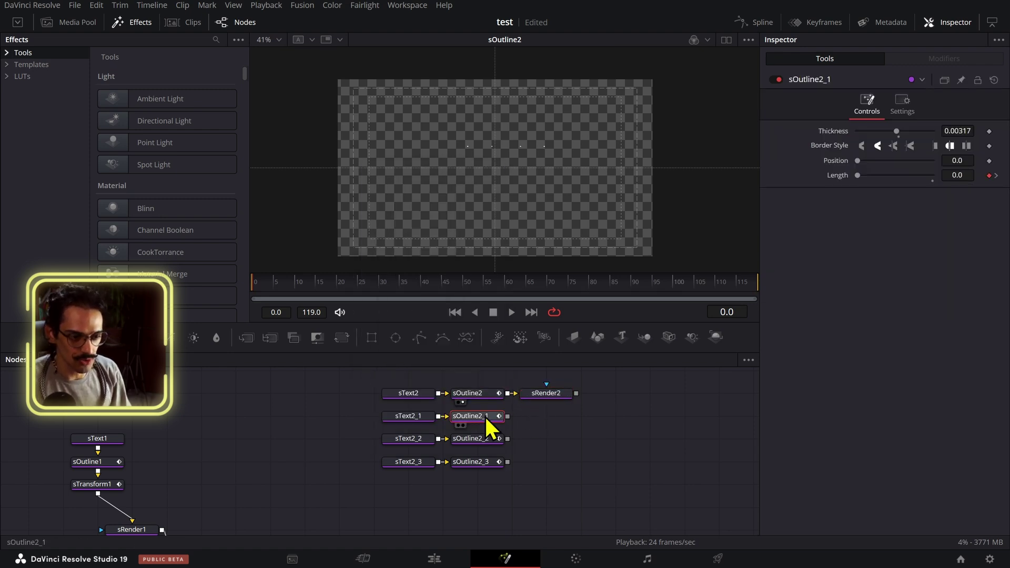
key(ctrl+v)
click(478, 443)
key(ctrl+v)
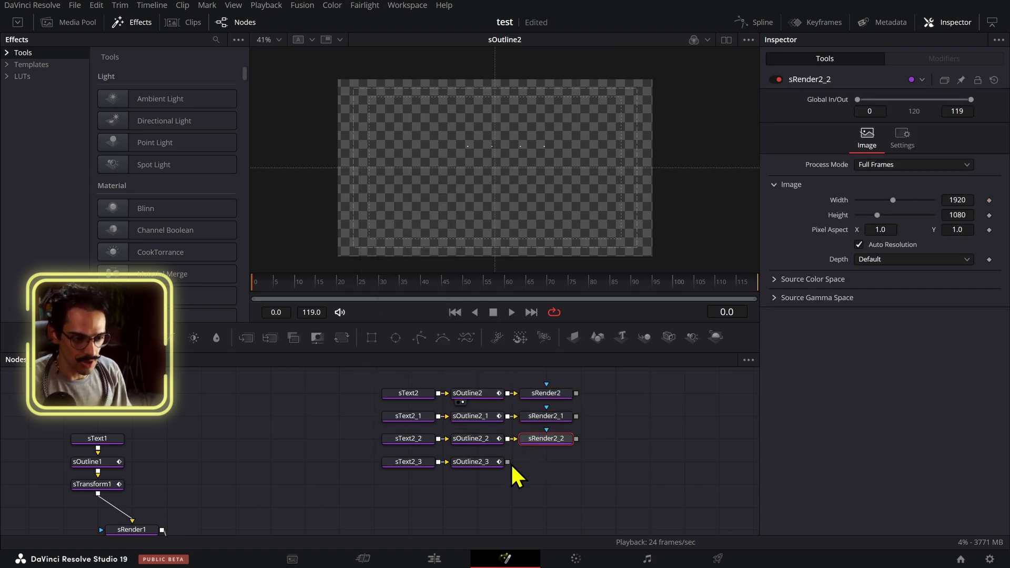
click(495, 462)
key(ctrl+v)
- Merge the outputs of the four sRender nodes through a chain of Merge nodes and view the final merge
drag(576, 393, 577, 439)
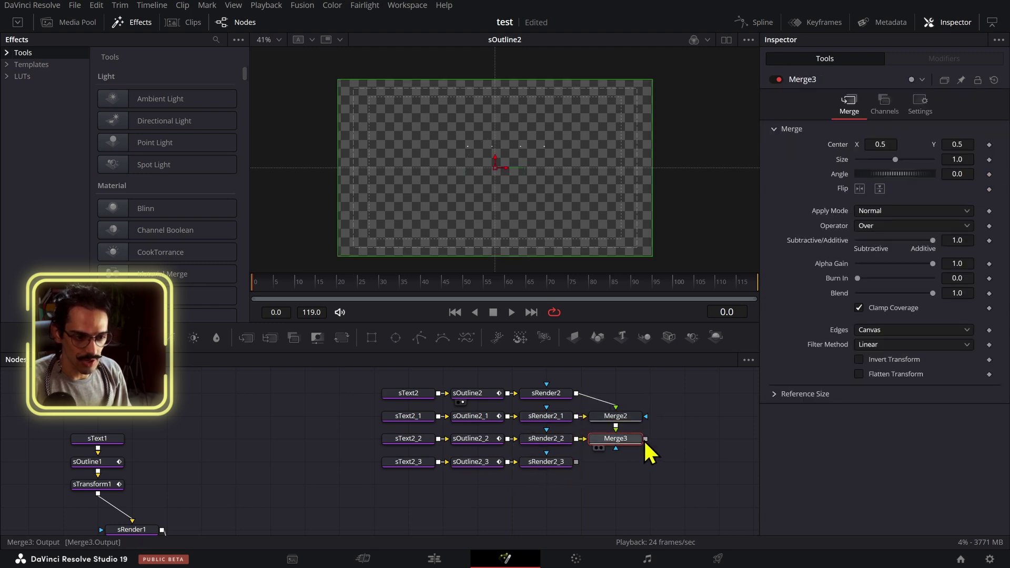
drag(639, 451, 577, 462)
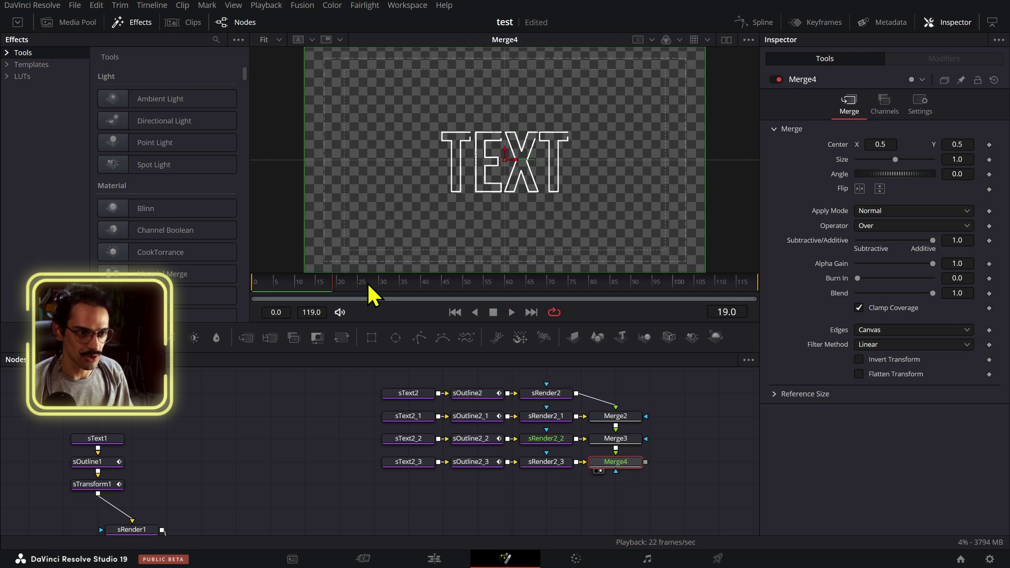
scroll(536, 132, up, 5)
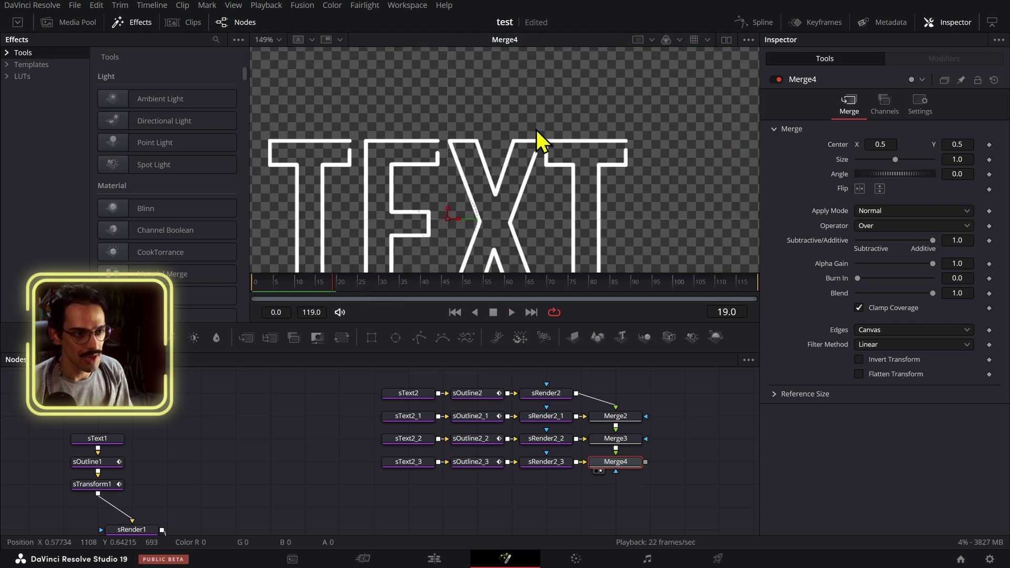
- Move the sText column away from the outline nodes and replace sText2_1, sText2_2 and sText2_3 with pasted instances of sText2
drag(365, 391, 391, 467)
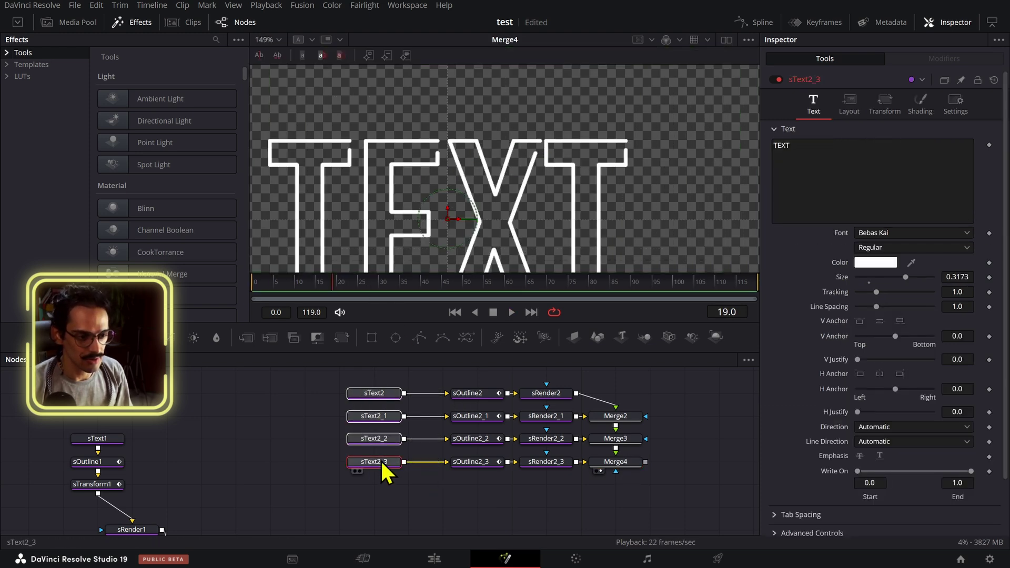
drag(328, 406, 392, 478)
scroll(398, 436, up, 1)
scroll(396, 408, down, 1)
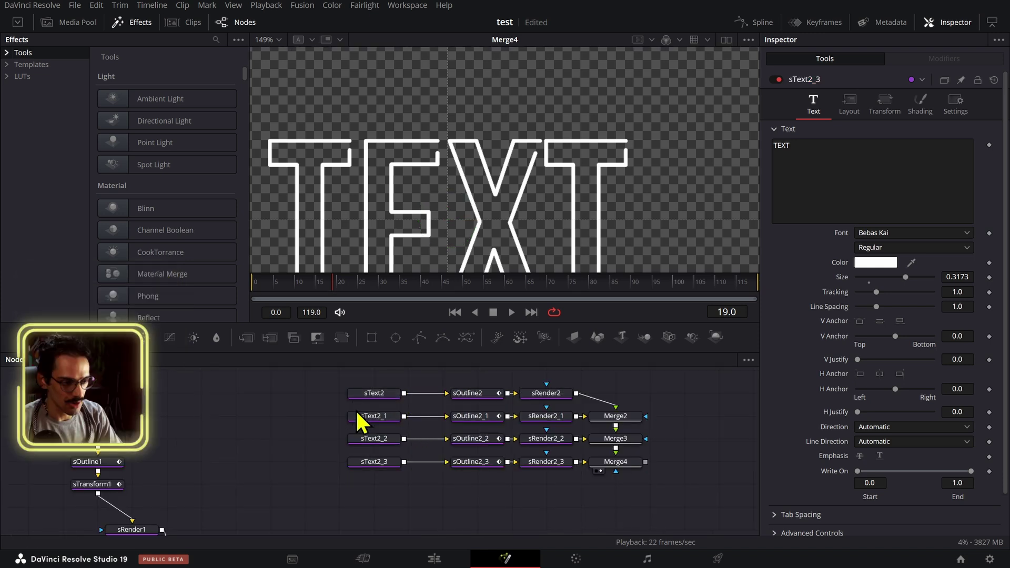
drag(332, 401, 490, 480)
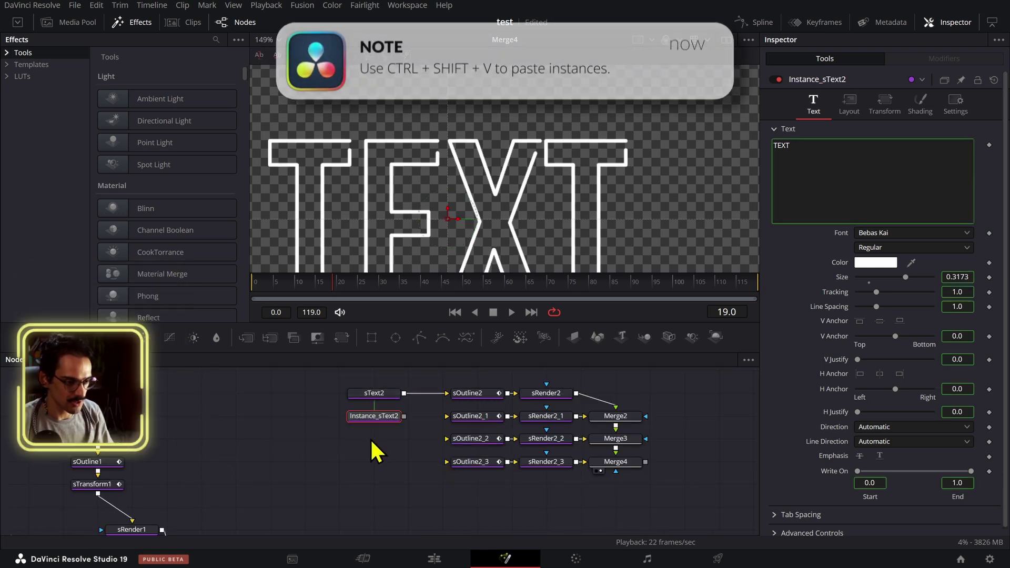
key(ctrl+shift+v)
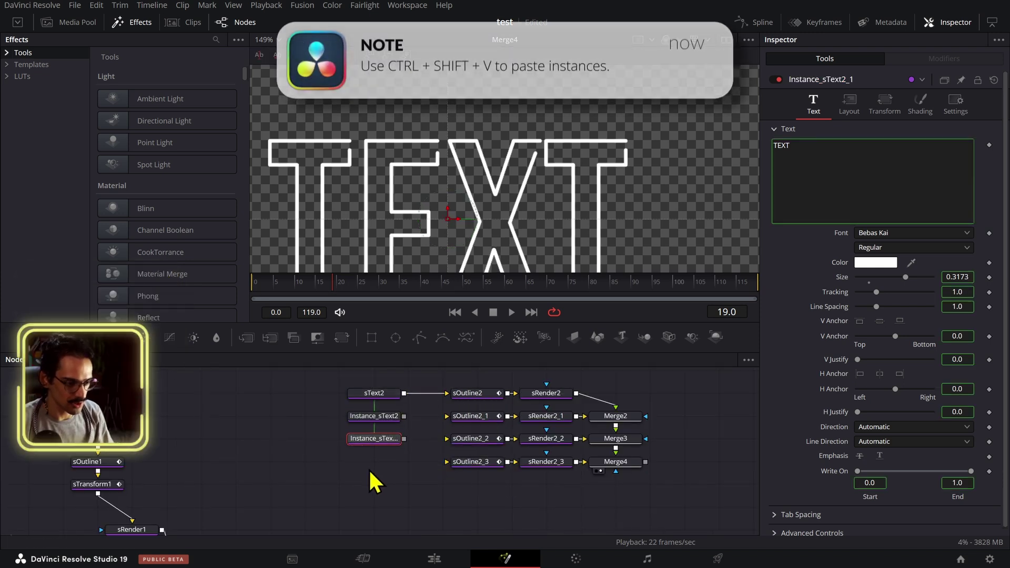
key(ctrl+shift+v)
- Connect the three sText2 instances to sOutline2_1, sOutline2_2 and sOutline2_3, row by row
drag(404, 463, 466, 471)
drag(404, 438, 463, 444)
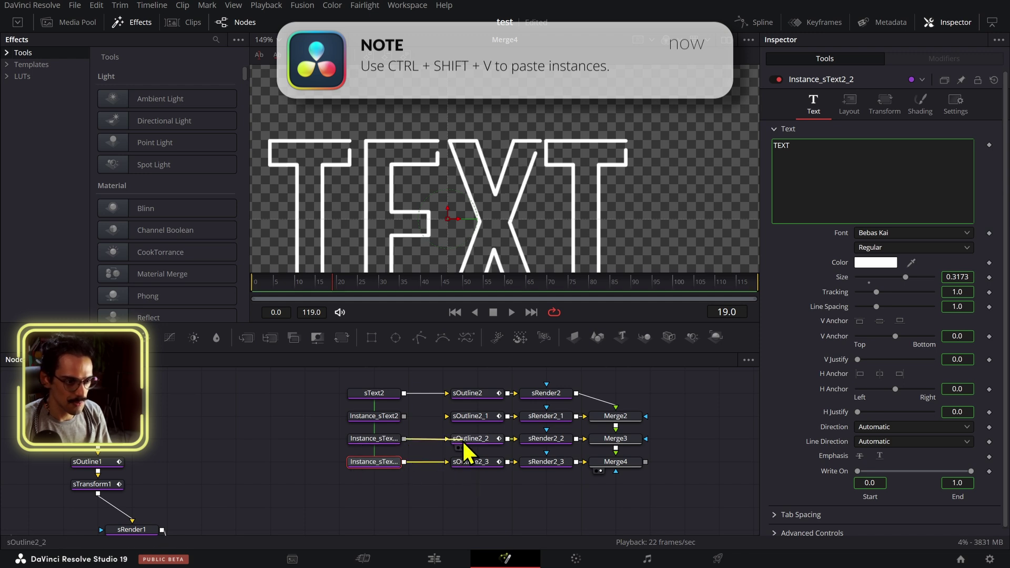
drag(404, 416, 458, 417)
click(361, 419)
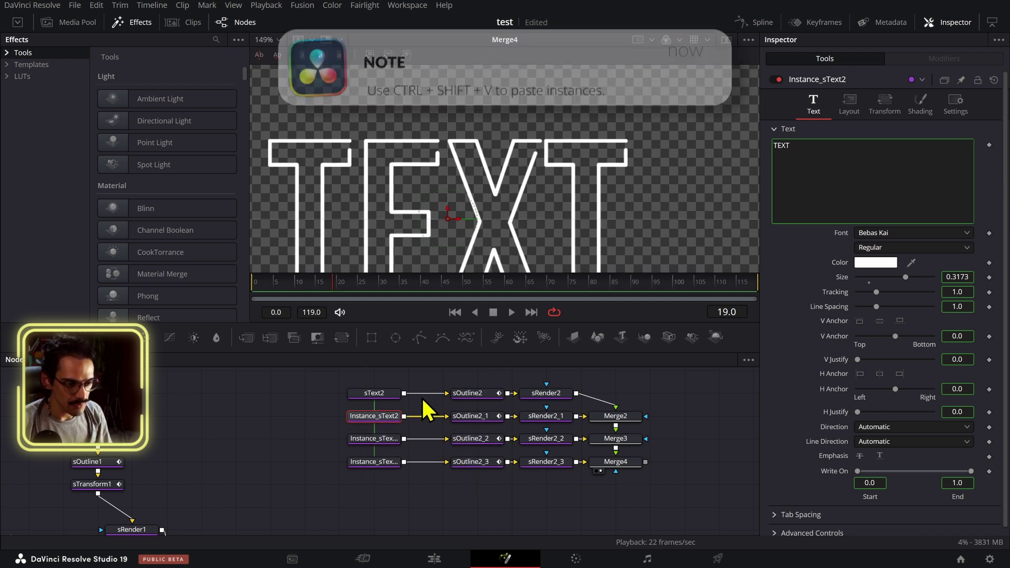
- Add a Rectangle mask node above the sText2 row
click(392, 394)
drag(543, 405, 456, 402)
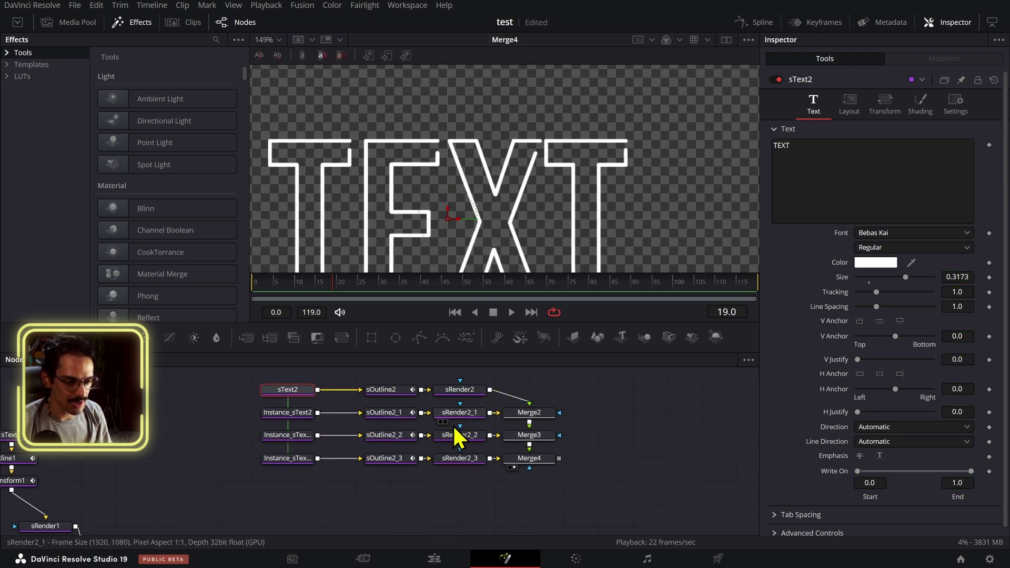
drag(257, 380, 314, 468)
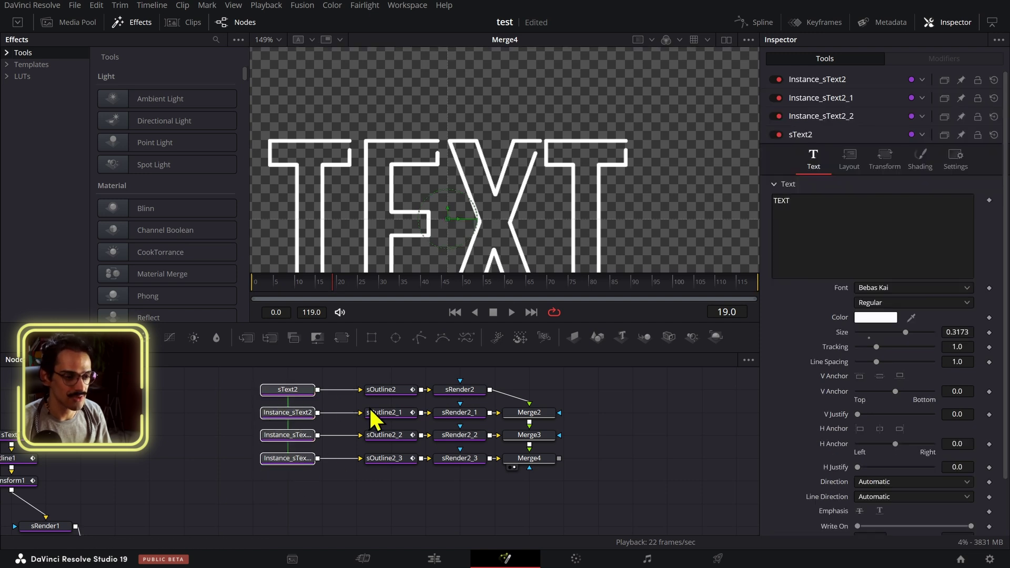
drag(368, 408, 364, 433)
click(374, 340)
- Increase the tracking of sText2 to 1.03 to space the letters out
click(287, 415)
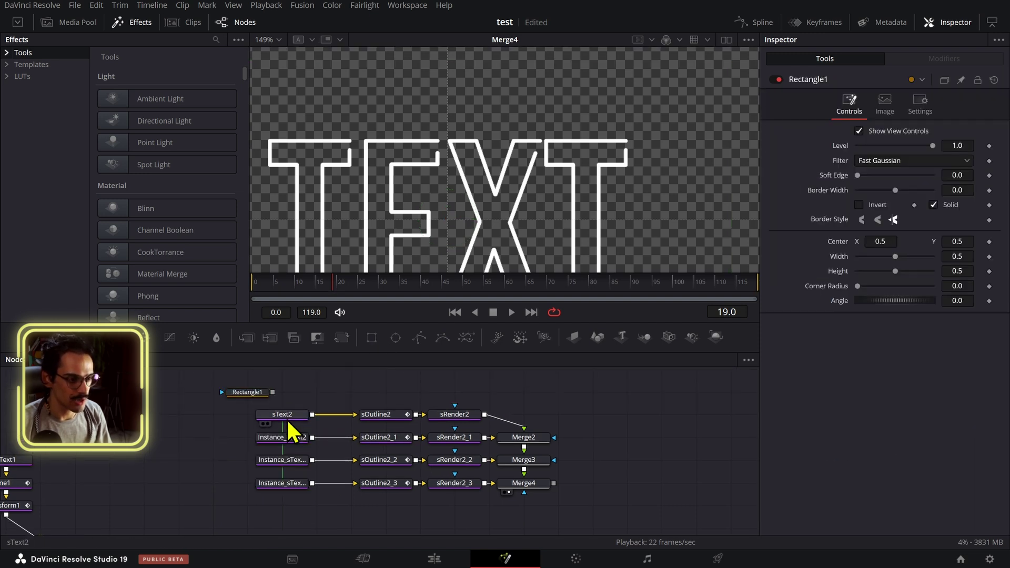
drag(948, 296, 963, 296)
scroll(499, 204, down, 1)
scroll(499, 204, down, 2)
drag(502, 205, 571, 189)
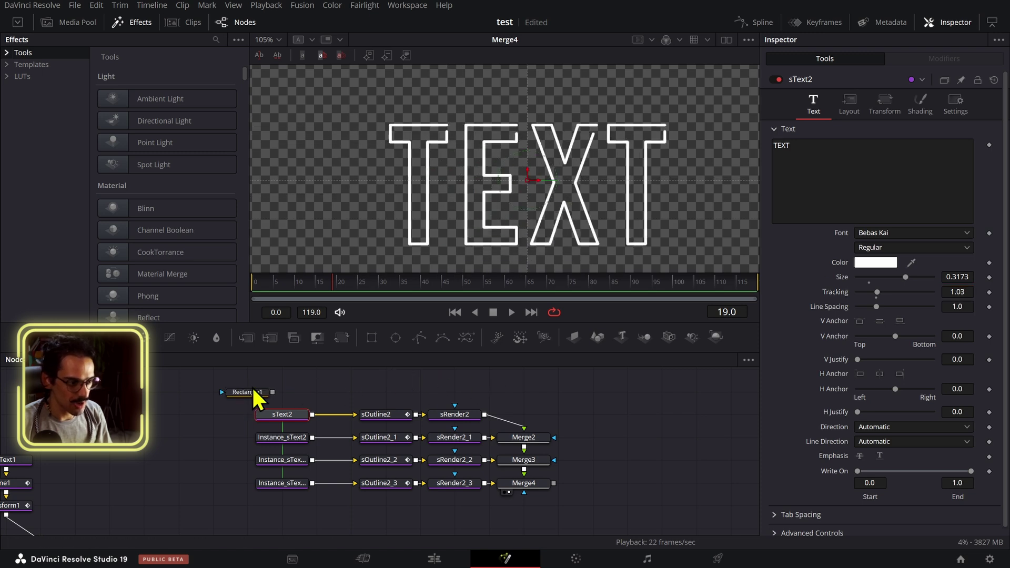
- Place the Rectangle1 node above the sRender column and fit its mask over the first T, width about 0.154, Center X about 0.337
scroll(299, 439, down, 2)
mouse_move(299, 439)
mouse_down()
mouse_move(359, 396)
mouse_move(286, 451)
mouse_up()
drag(242, 420, 408, 376)
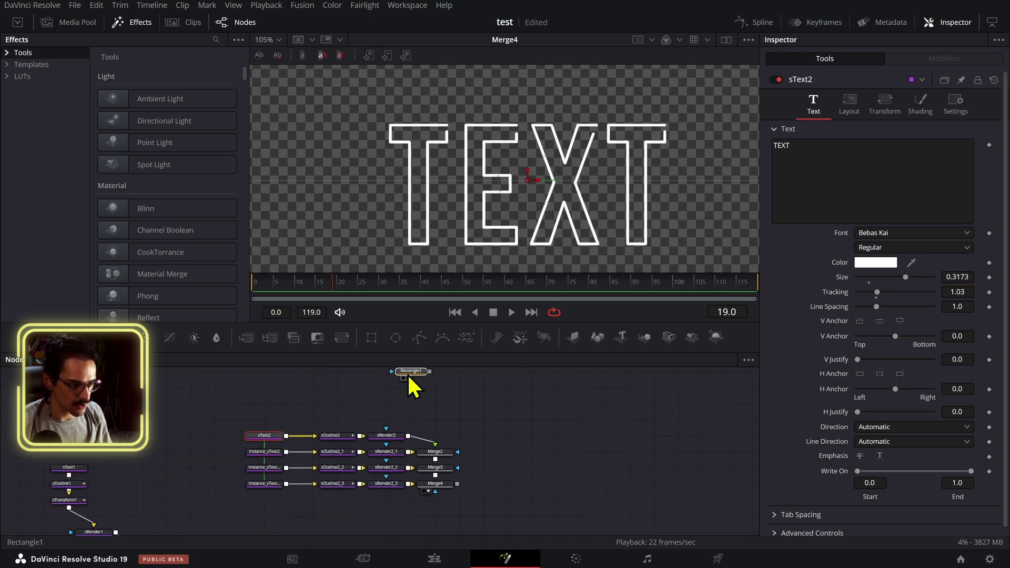
click(410, 377)
scroll(517, 203, down, 6)
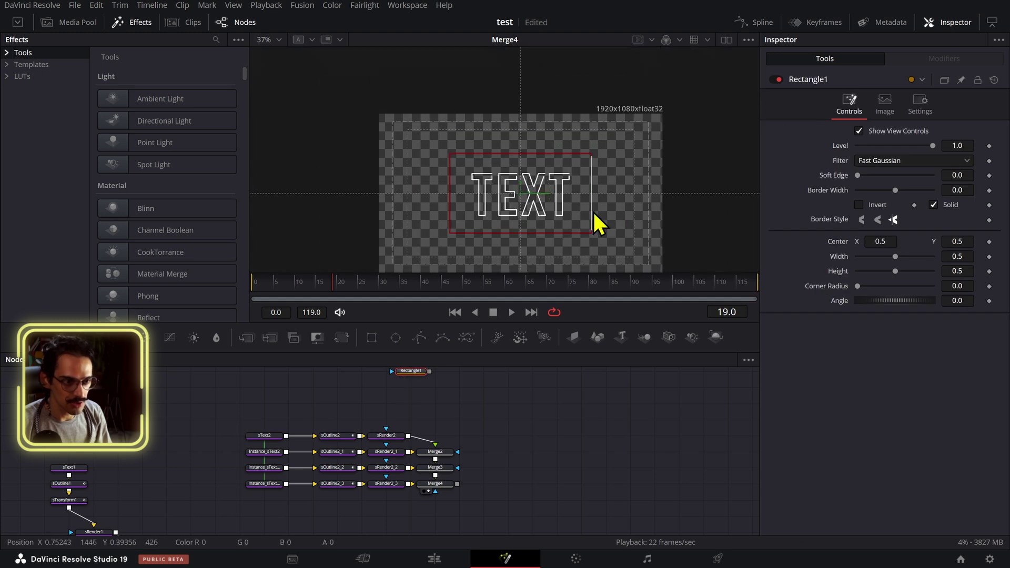
drag(593, 213, 543, 214)
scroll(543, 210, up, 6)
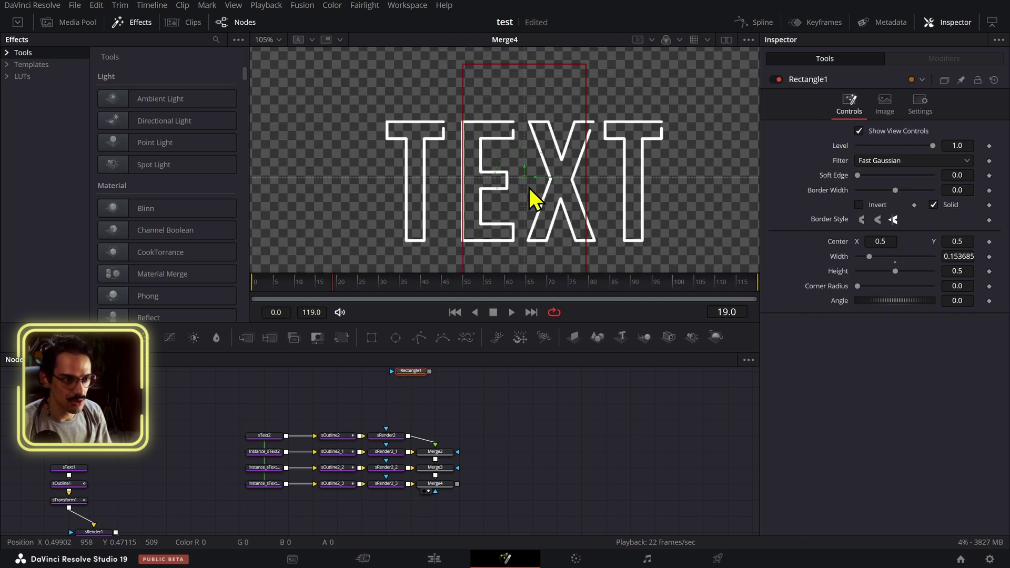
drag(526, 178, 484, 177)
drag(415, 178, 395, 178)
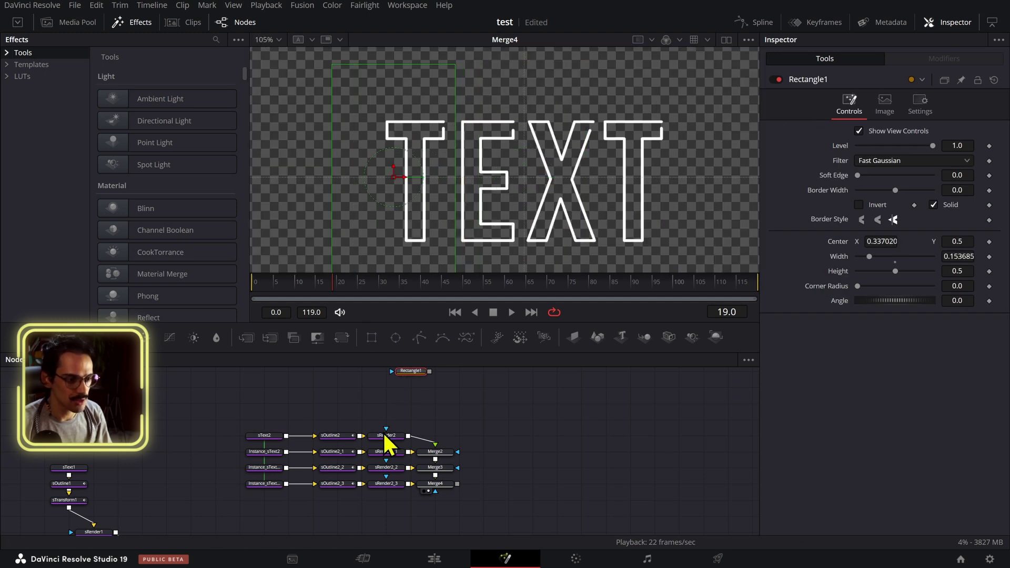
- Paste three copies of Rectangle1 and arrange the rectangle nodes in pairs above and below the sRender column
key(ctrl+v)
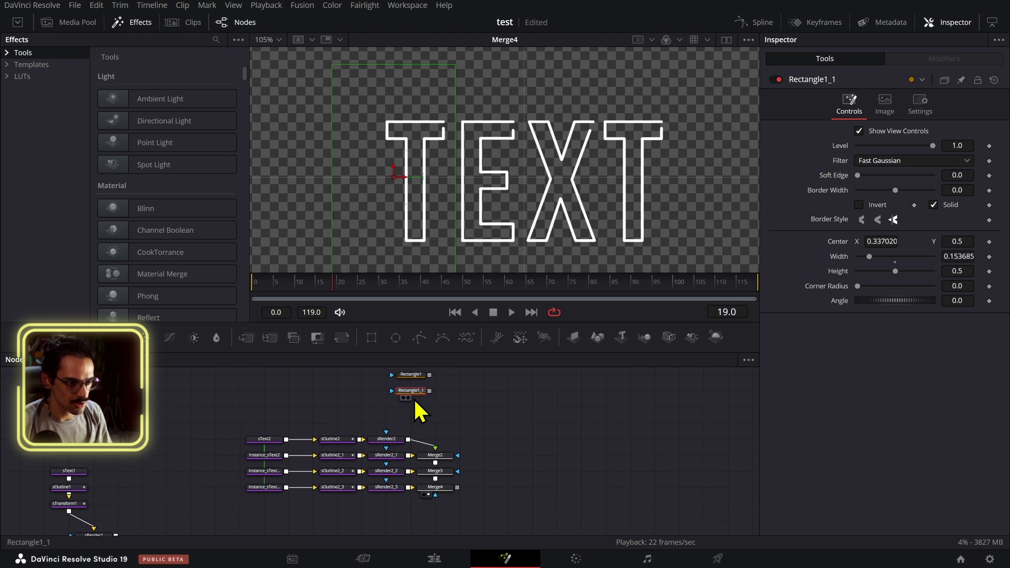
key(ctrl+v)
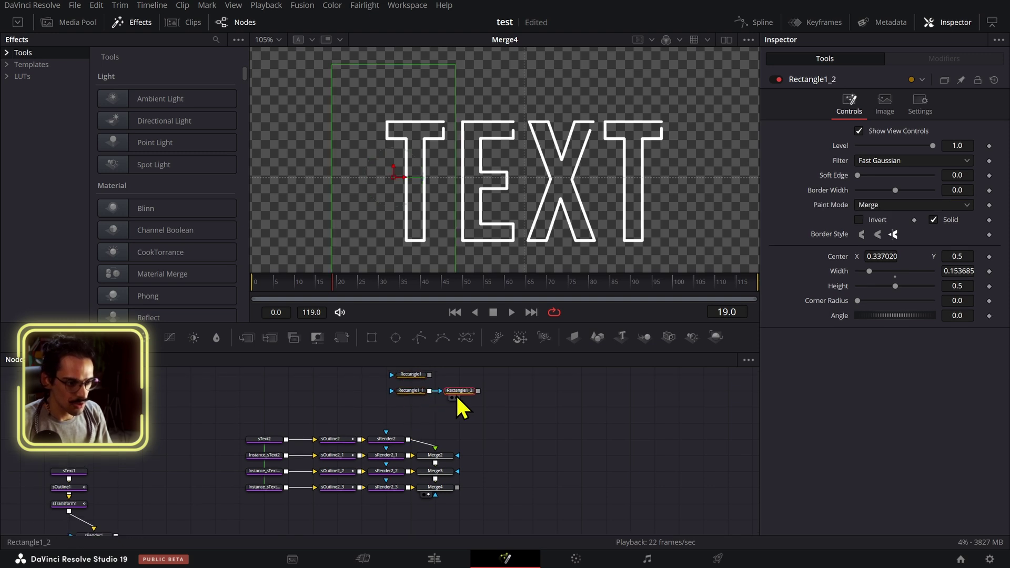
mouse_move(457, 395)
mouse_down()
mouse_move(408, 402)
mouse_move(428, 381)
mouse_move(404, 484)
mouse_move(410, 477)
mouse_up()
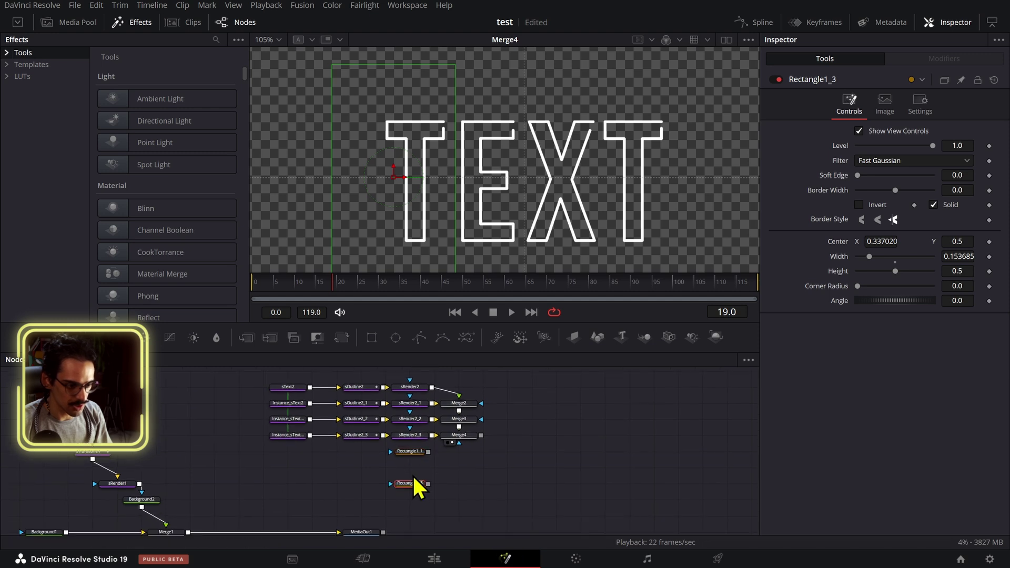
click(419, 453)
- Fit the Rectangle1_2 mask over the letter E, with width about 0.092 and Center X about 0.451
scroll(418, 454, up, 3)
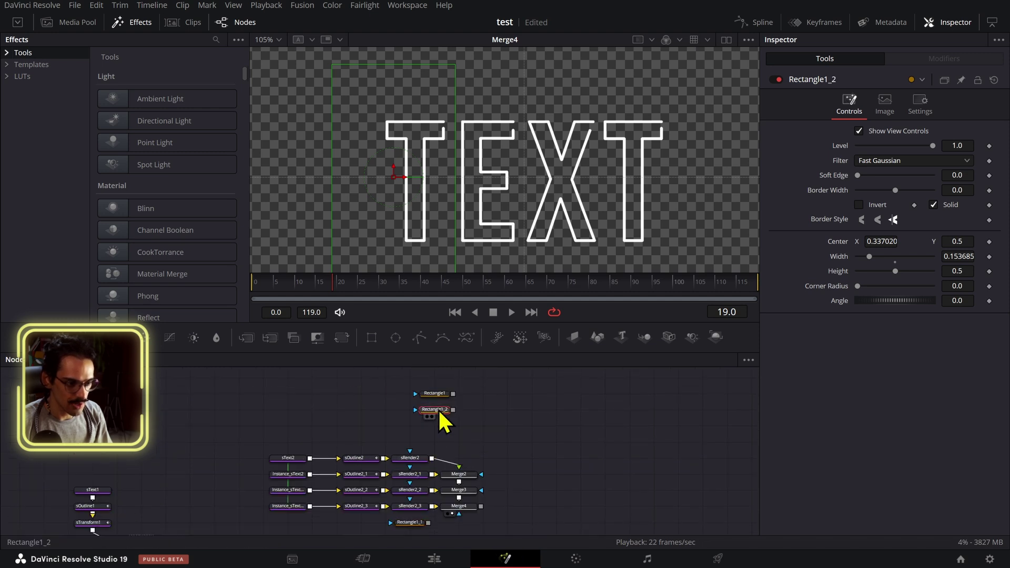
drag(398, 178, 438, 179)
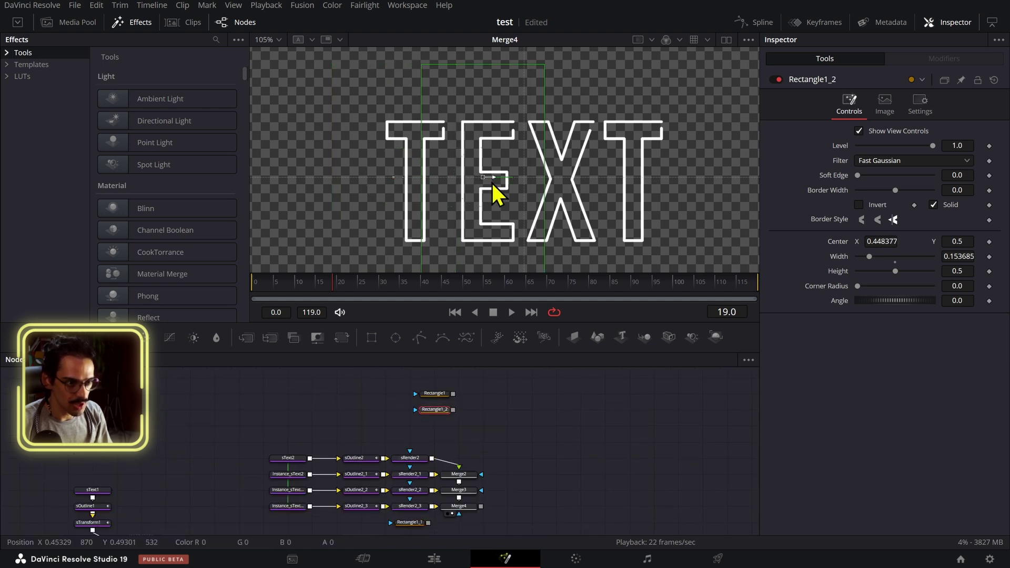
drag(545, 202, 496, 179)
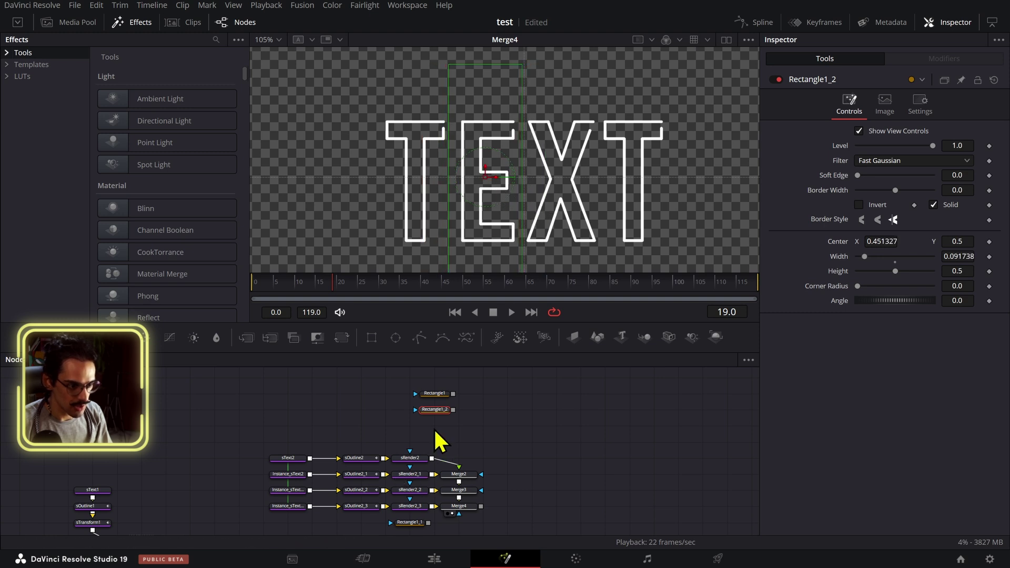
- Fit Rectangle1_1 over the X with width about 0.093 and Center X about 0.546, and move Rectangle1_3 over the last T at about 0.673
click(413, 522)
scroll(418, 513, down, 2)
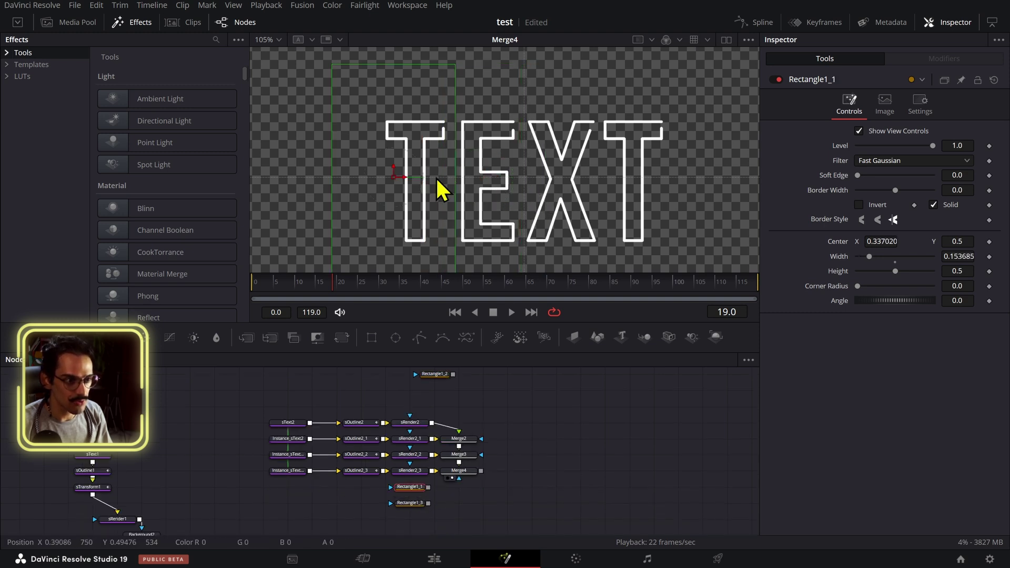
drag(454, 179, 570, 181)
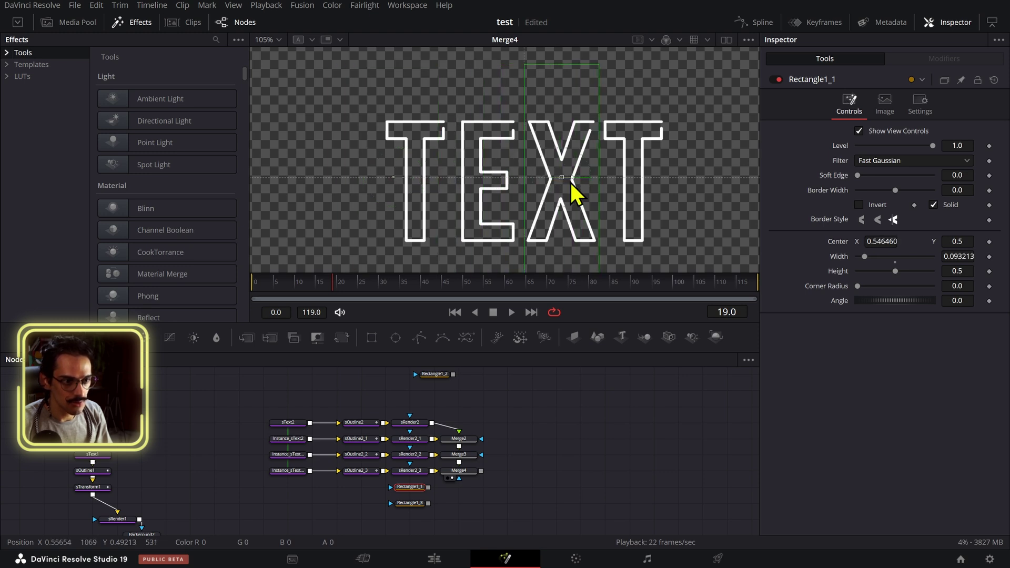
click(411, 504)
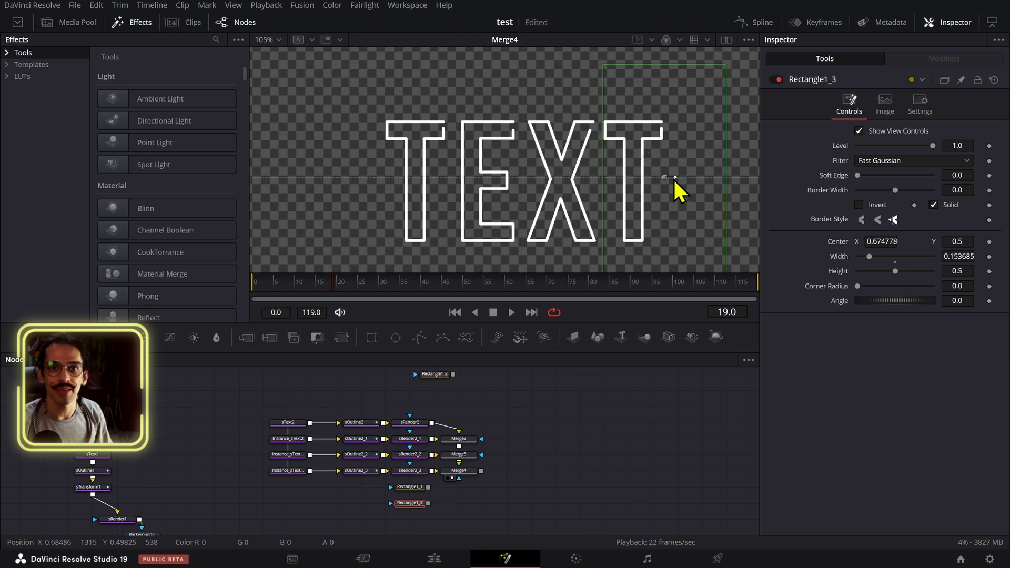
drag(674, 178, 670, 177)
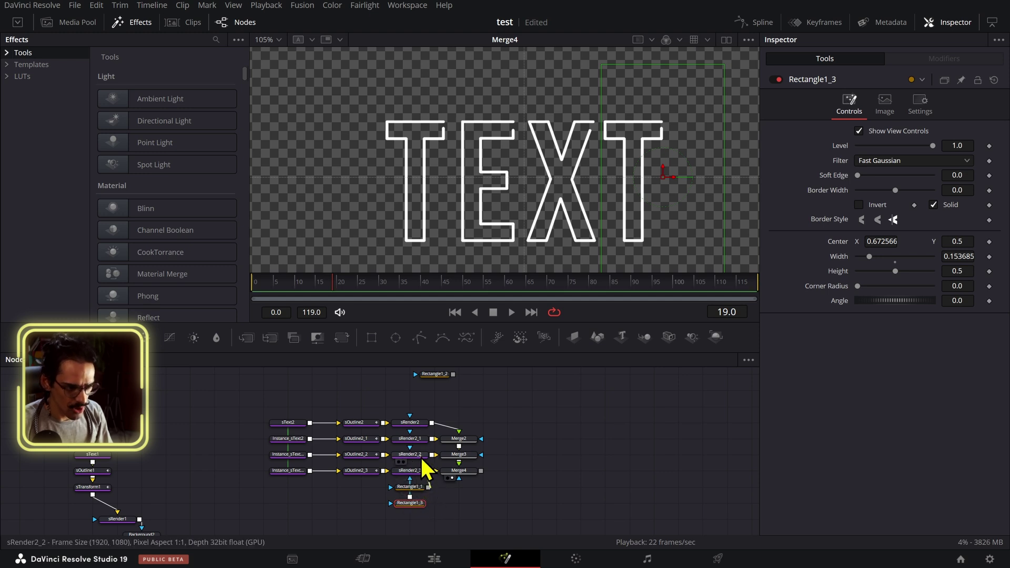
- Connect the rectangles as masks to the sRender nodes, with Rectangle1 feeding sRender2 and Rectangle1_2 feeding sRender2_1
drag(355, 388, 227, 494)
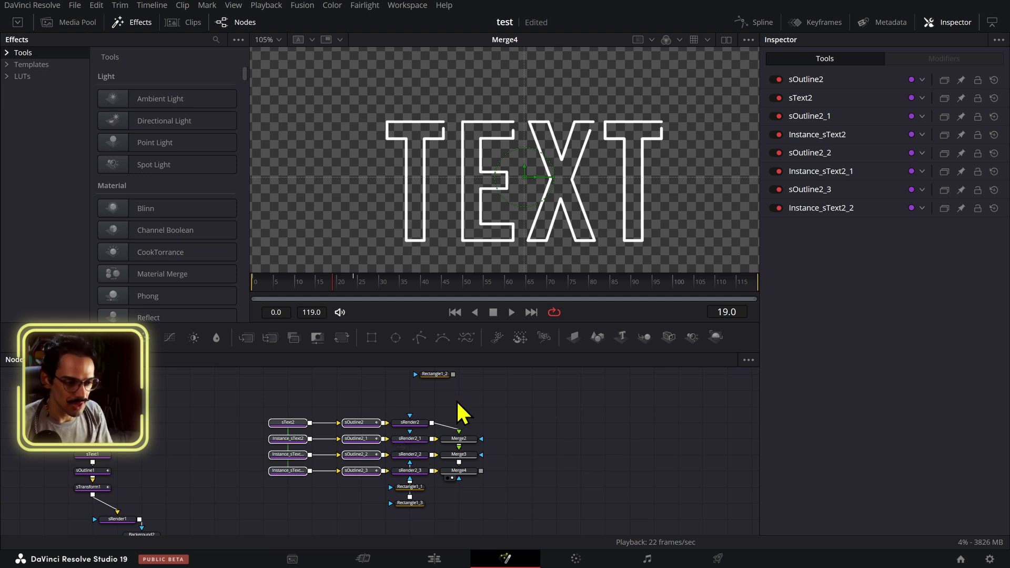
scroll(462, 413, up, 2)
drag(453, 410, 411, 456)
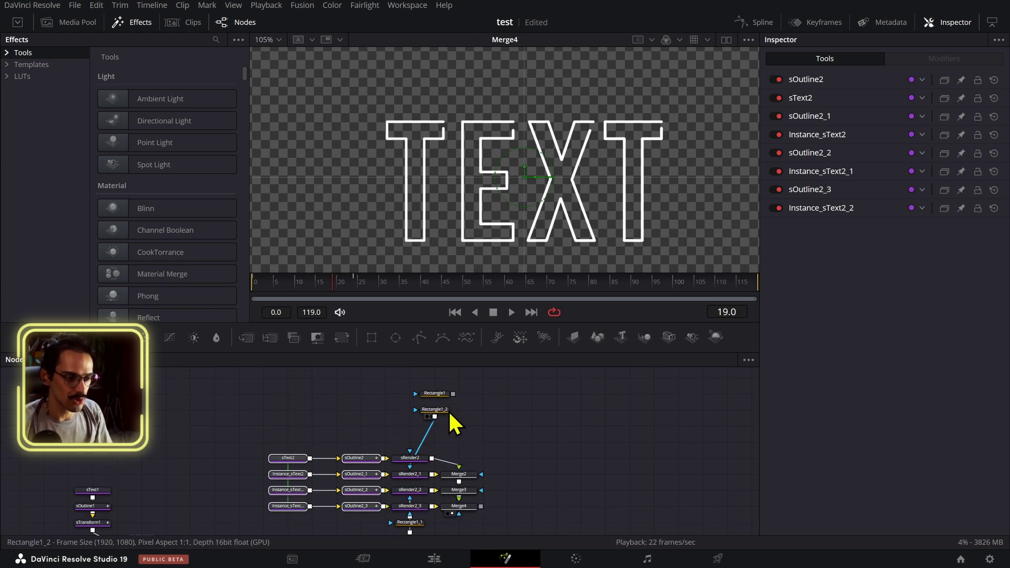
drag(453, 393, 412, 459)
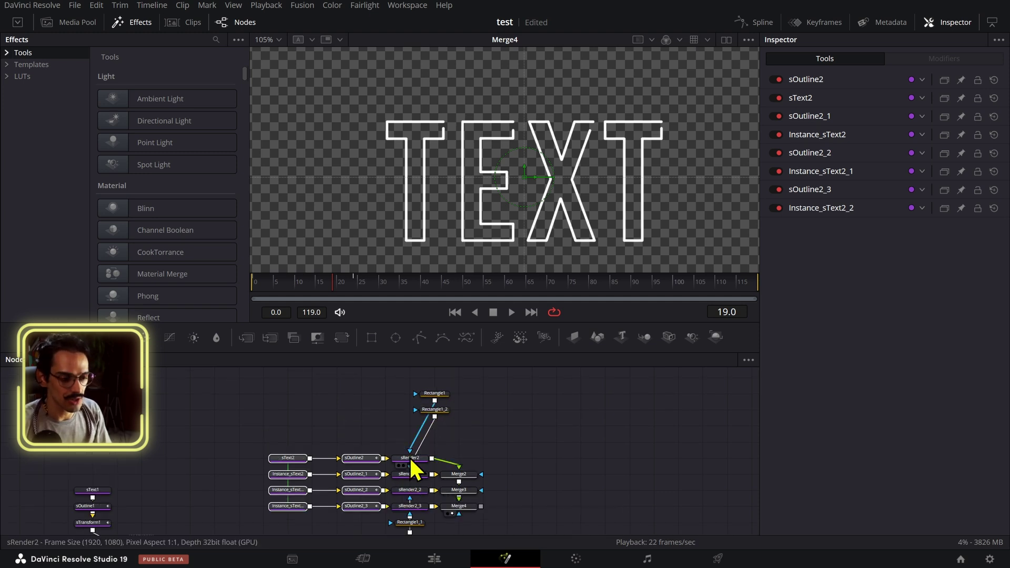
- Shift the Length keyframes of sOutline2_1, sOutline2_2 and sOutline2_3 in the Spline editor so they start at frame 5
click(483, 452)
drag(483, 501, 510, 473)
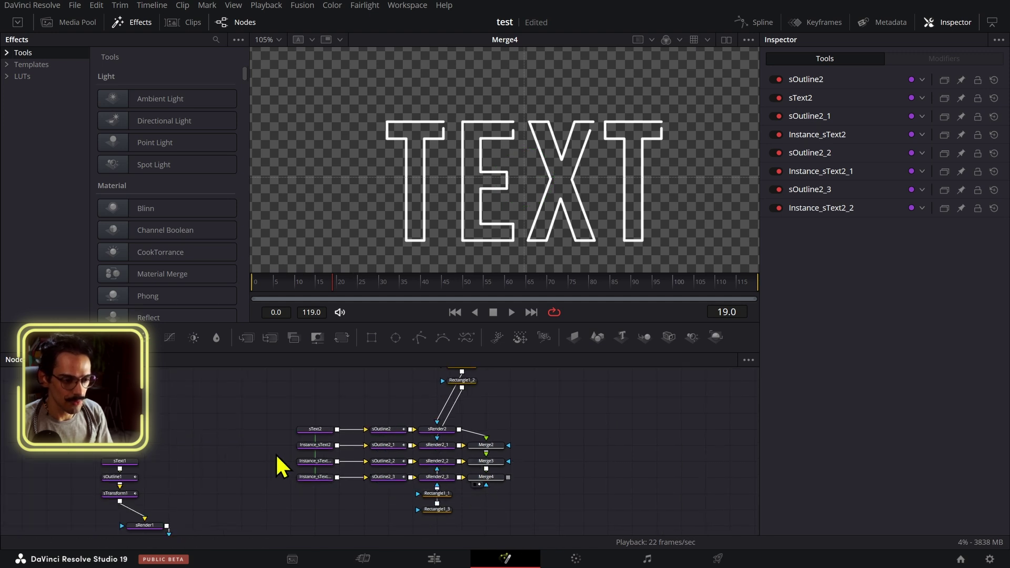
drag(368, 494, 408, 446)
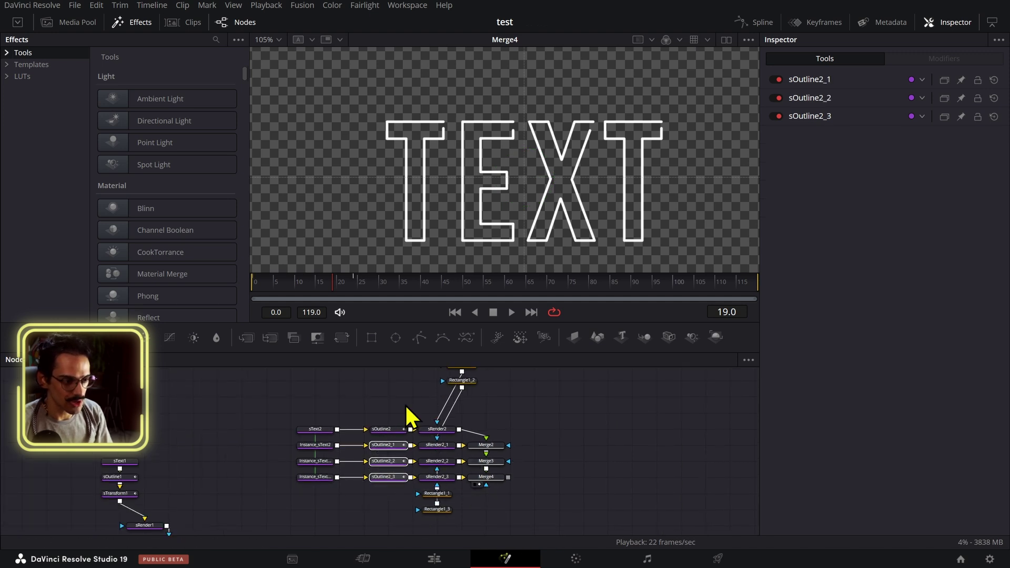
click(281, 285)
click(273, 285)
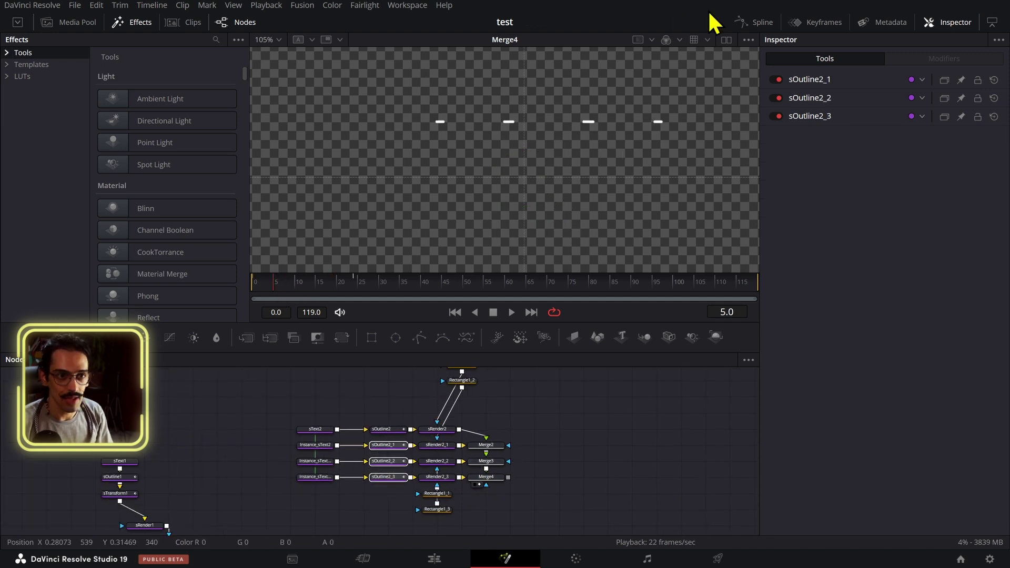
click(747, 22)
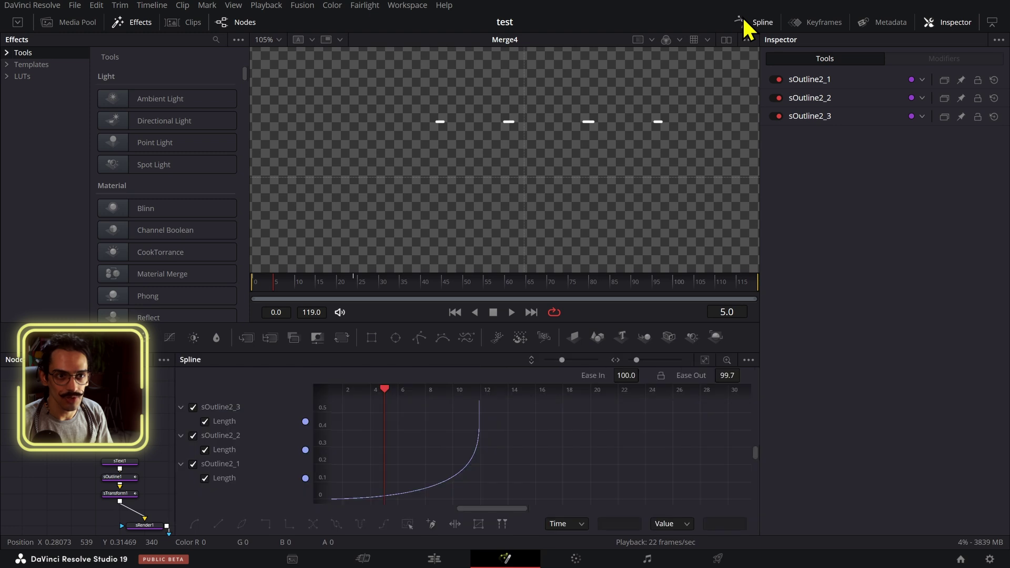
click(705, 360)
drag(671, 420, 446, 492)
- Shift the Length keyframes of sOutline2_2 and sOutline2_3 in the Spline editor so they start at frame 10
click(297, 287)
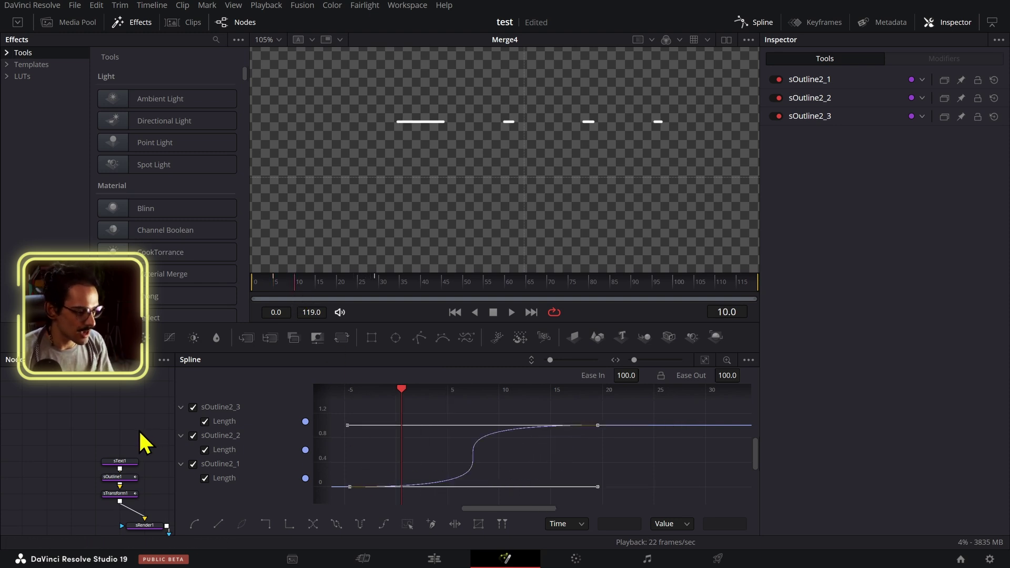
drag(140, 440, 31, 440)
click(105, 480)
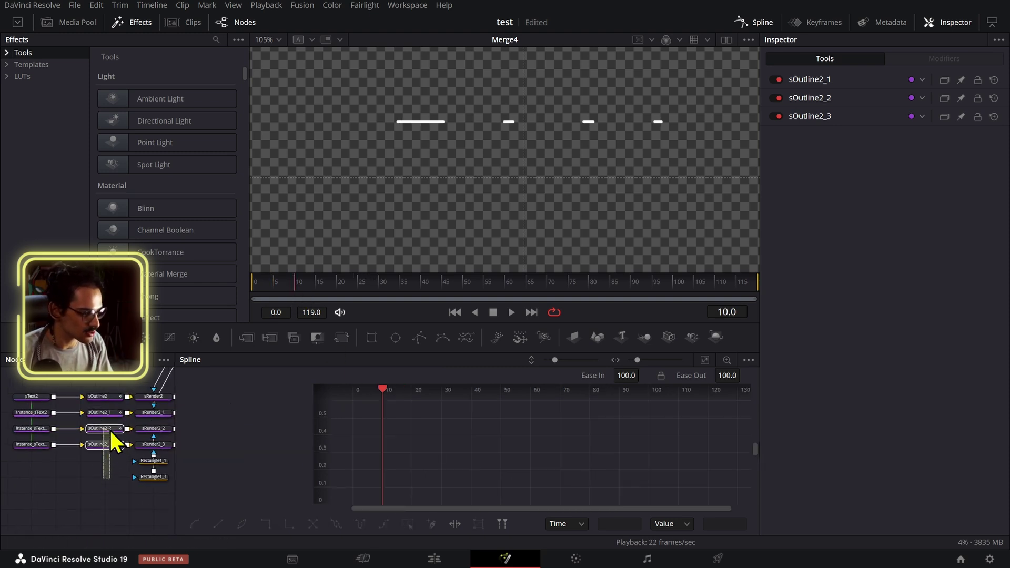
drag(110, 431, 109, 430)
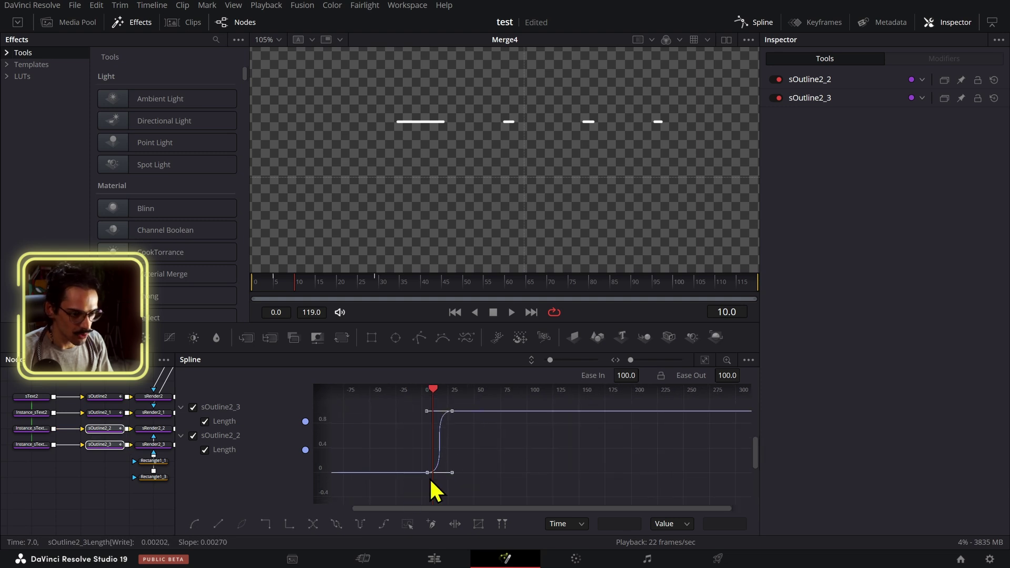
drag(425, 472, 430, 473)
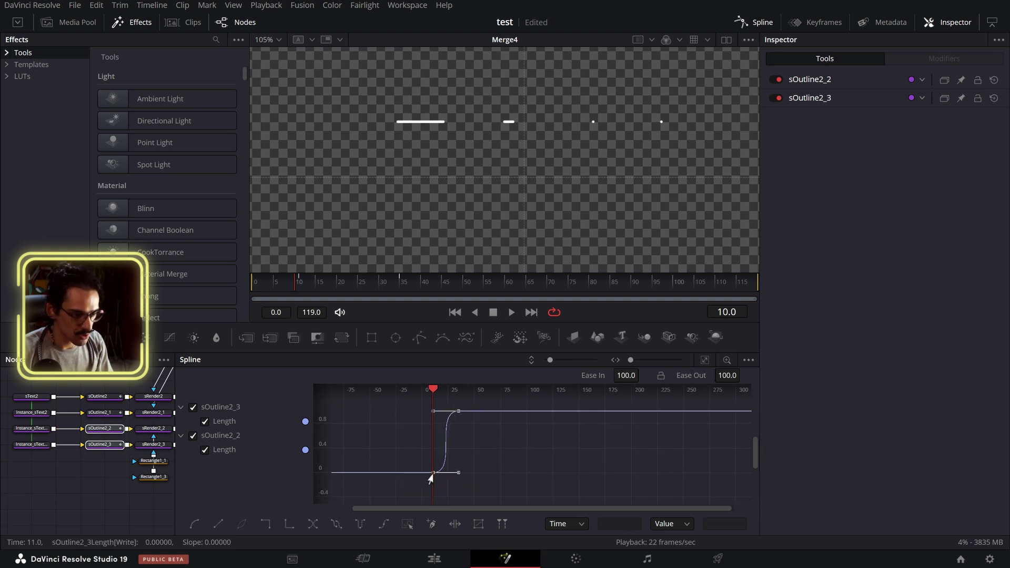
drag(433, 472, 430, 476)
key(ctrl+z)
scroll(438, 475, up, 5)
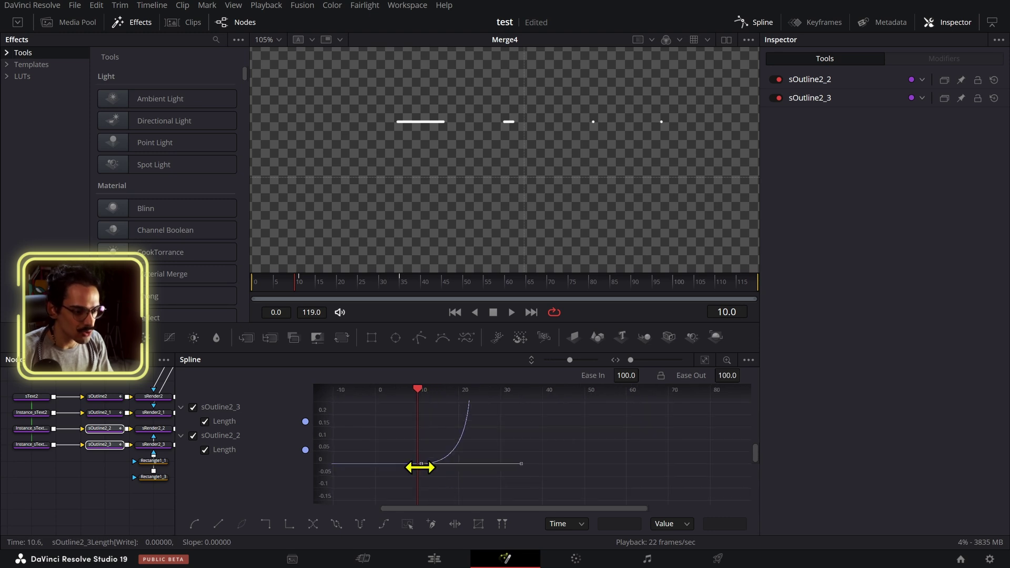
drag(416, 470, 418, 467)
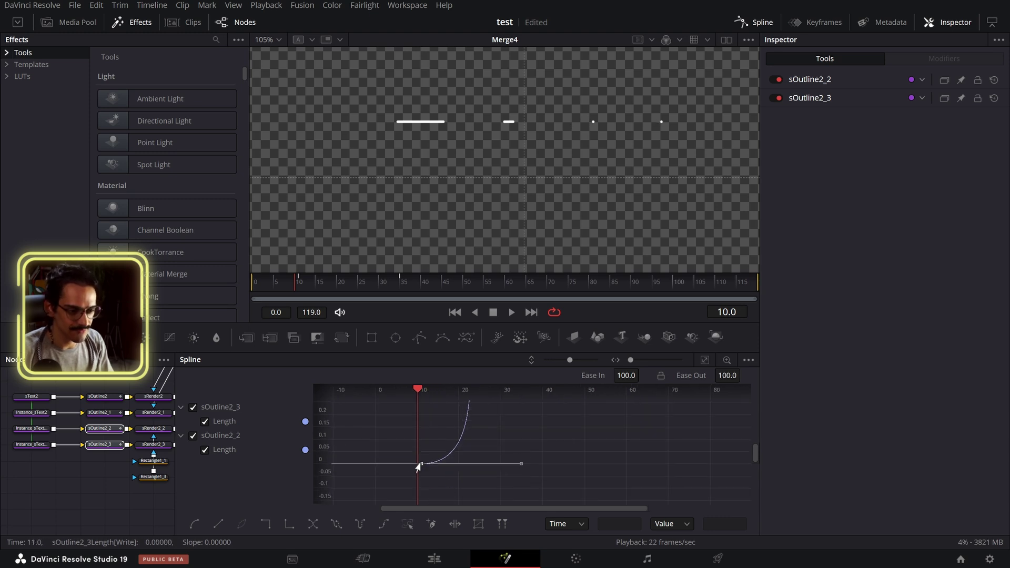
click(420, 466)
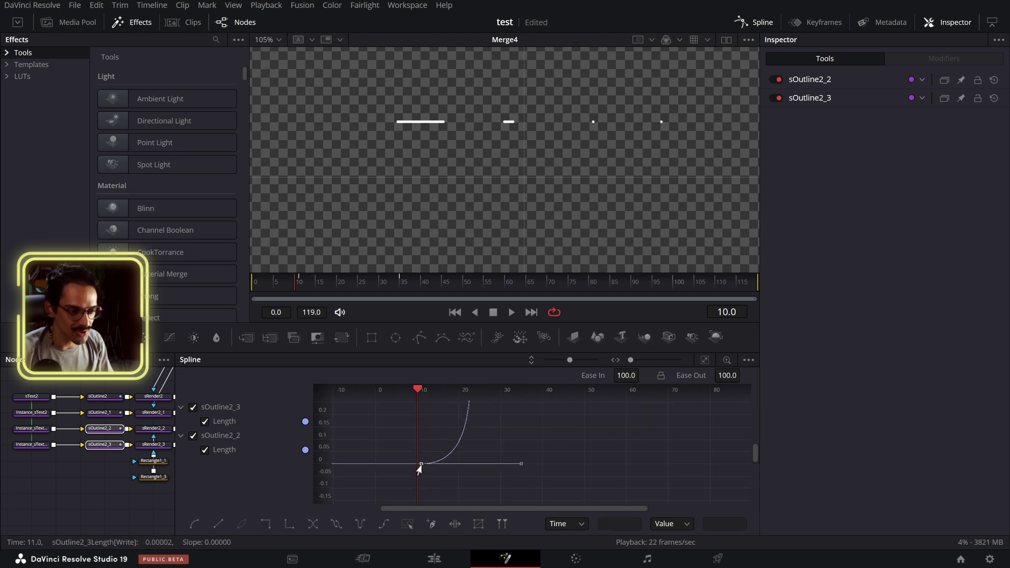
- Shift only the Length keyframes of sOutline2_3 so they start at frame 15
click(317, 285)
click(114, 445)
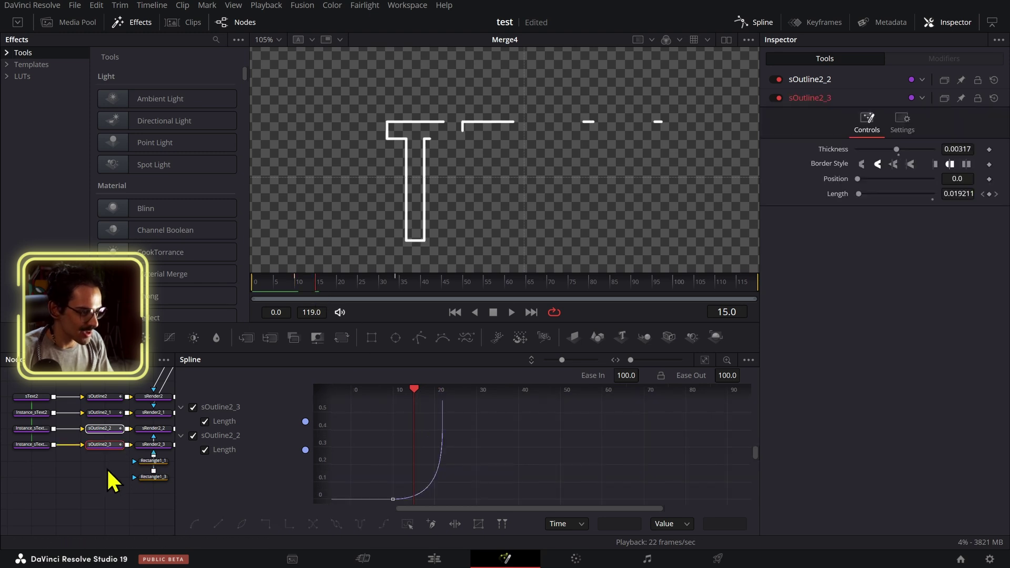
click(105, 445)
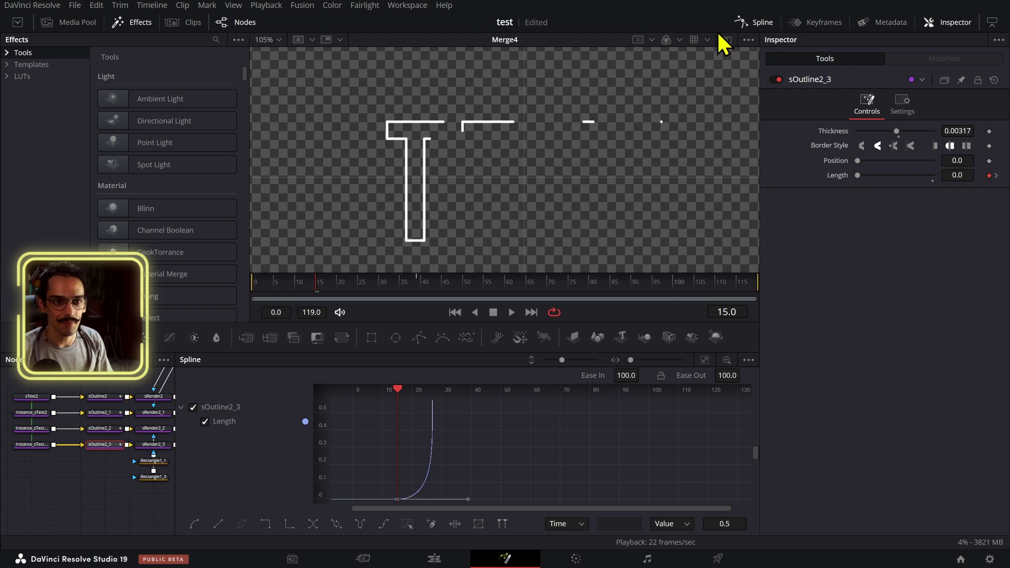
- Close the Spline editor and play the staggered outline animation from frame 0
click(752, 23)
scroll(594, 191, down, 3)
drag(295, 289, 218, 288)
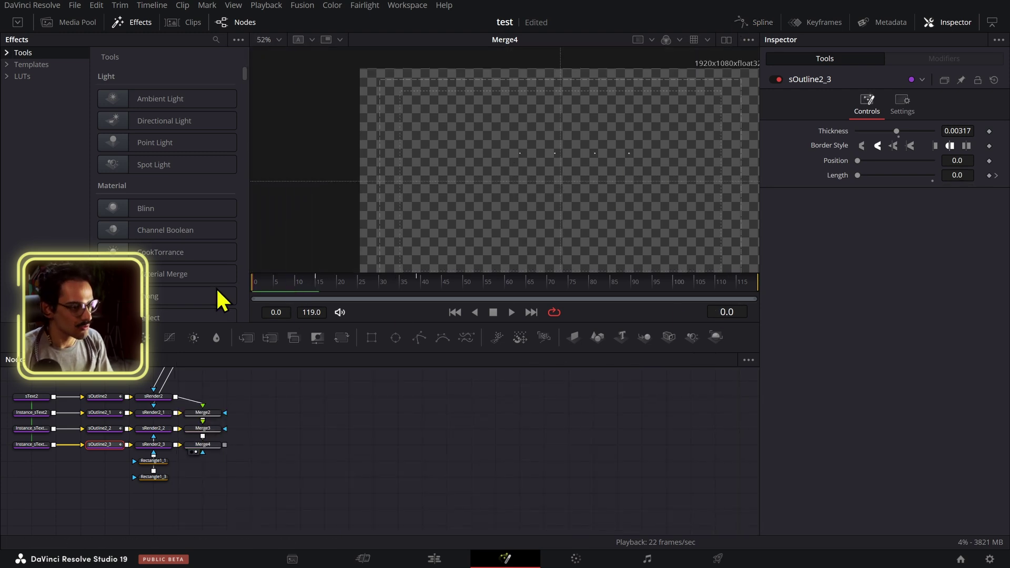
scroll(521, 188, down, 1)
drag(521, 188, 542, 188)
scroll(579, 178, up, 1)
key(space)
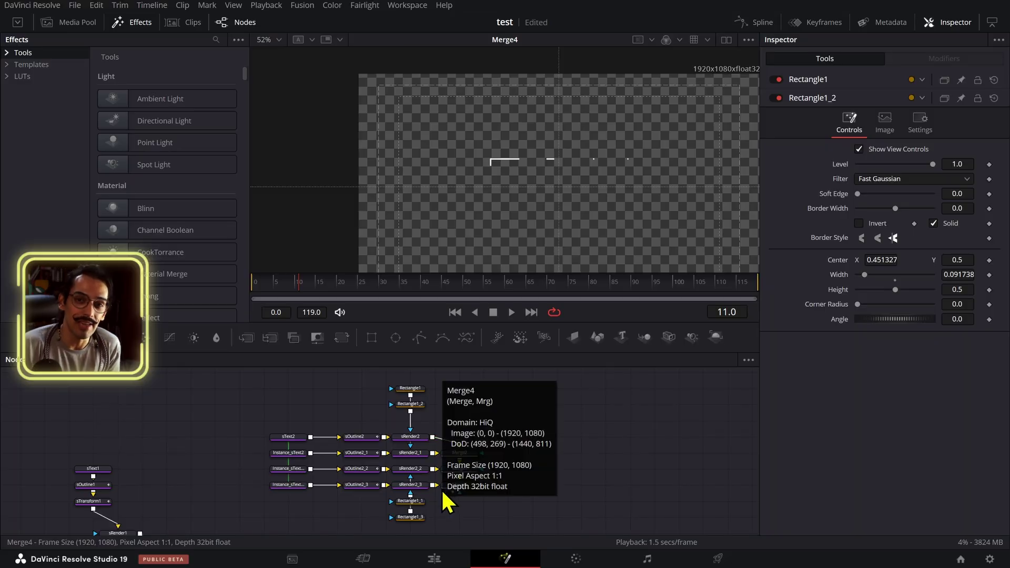
- Show the MediaOut1 node in the viewer and return the playhead to frame 0
drag(462, 532, 545, 404)
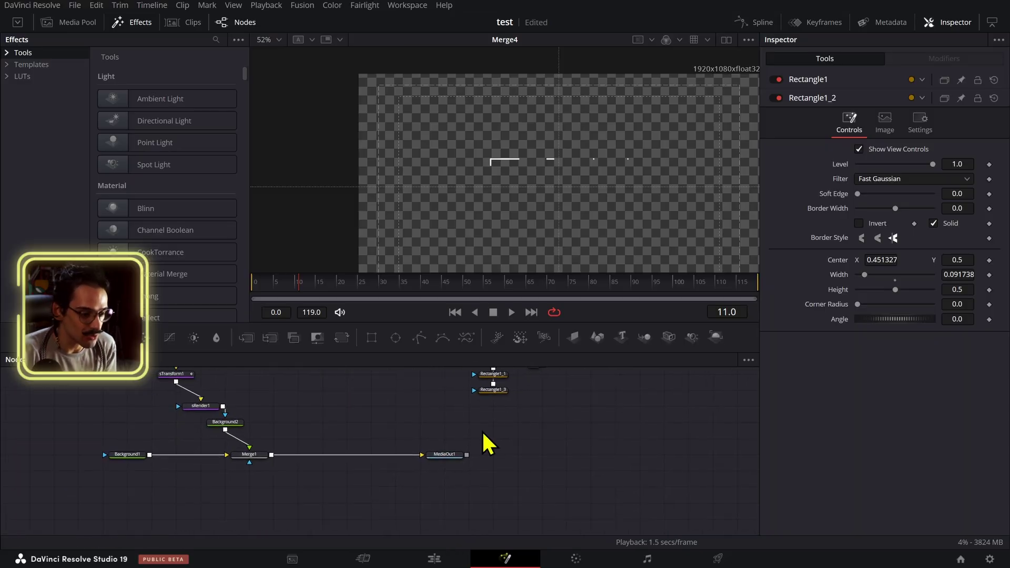
click(456, 459)
key(2)
drag(294, 273, 251, 284)
- Examine the settings of the first outline effect's nodes: sTransform1, sOutline1, Background2 and sText1
drag(237, 400, 255, 426)
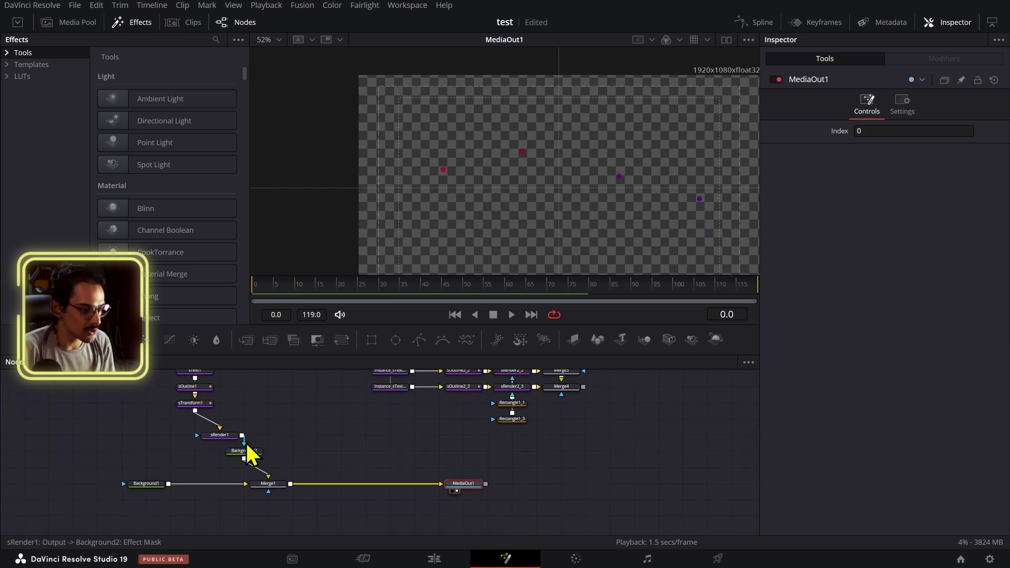
click(226, 437)
click(195, 404)
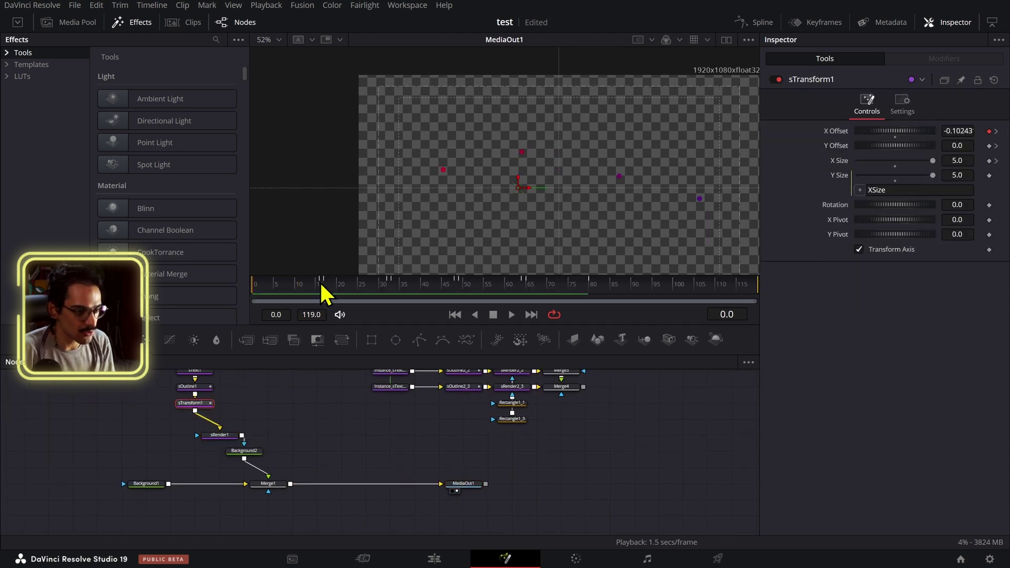
scroll(211, 389, up, 1)
click(208, 392)
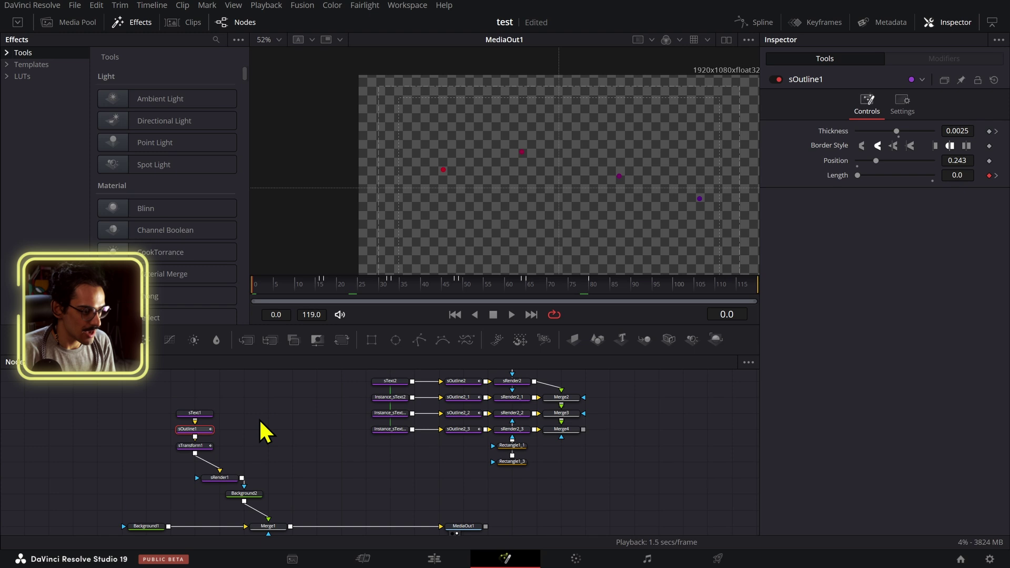
click(256, 467)
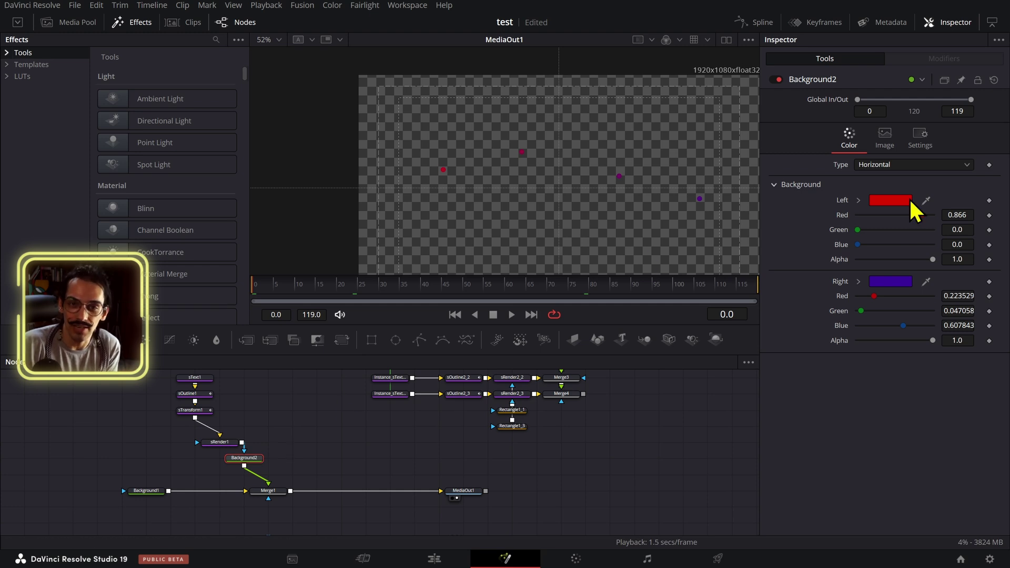
click(211, 384)
scroll(211, 384, up, 1)
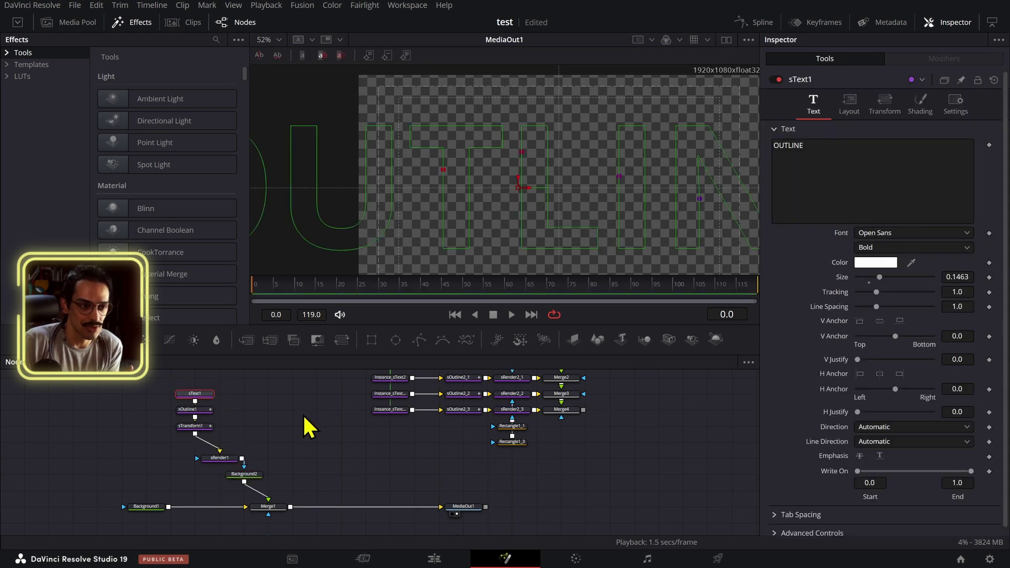